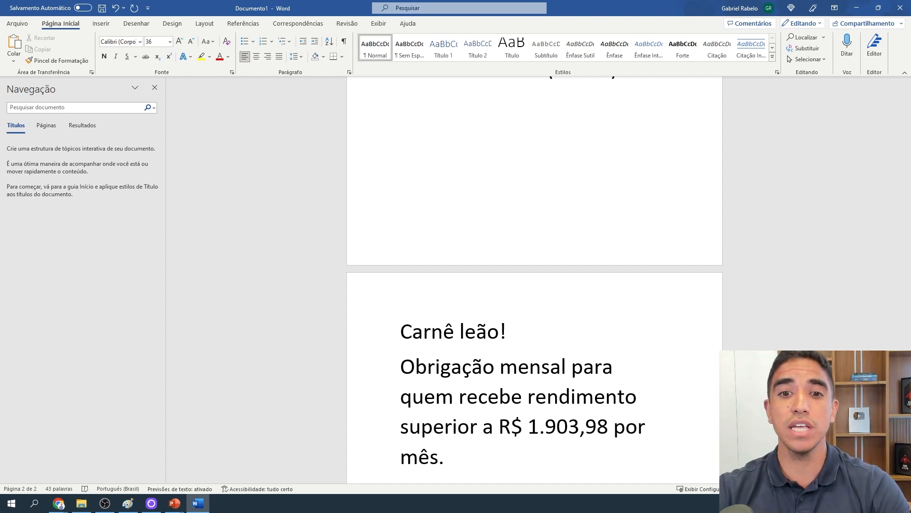
Below the Carnê leão paragraph, leave a blank line and write "Rendimento mensal:" with "R$ 5.000,00" on the following line.
{"action": "key", "text": "Return"}
{"action": "key", "text": "Return"}
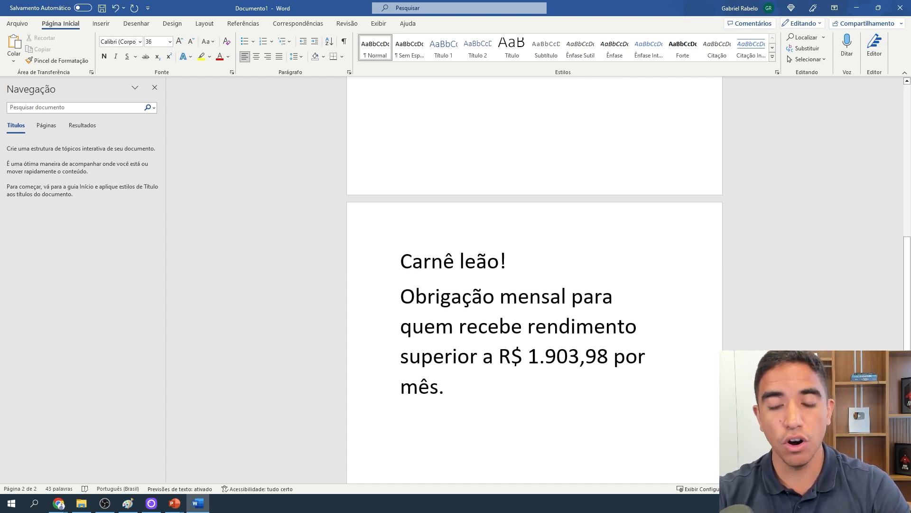
{"action": "type", "text": "Rece"}
{"action": "key", "text": "BackSpace"}
{"action": "key", "text": "BackSpace"}
{"action": "type", "text": "ndimento mne"}
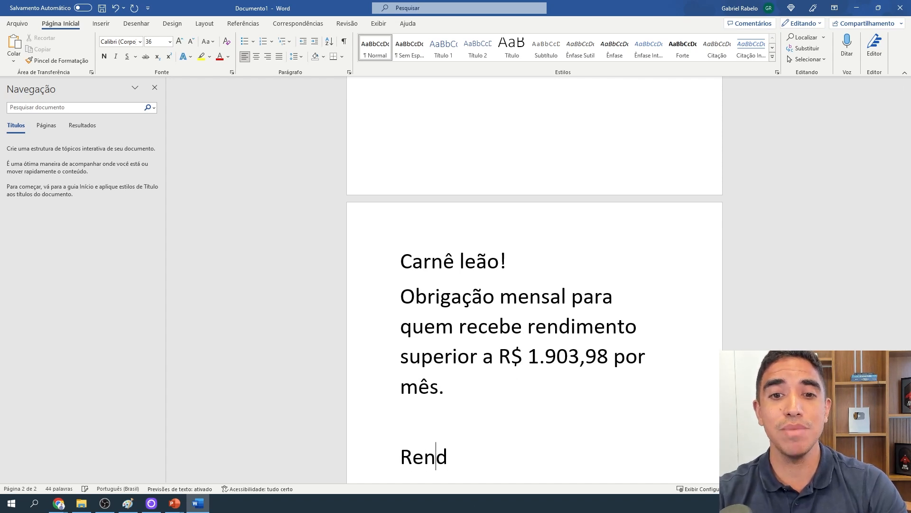
{"action": "key", "text": "BackSpace"}
{"action": "key", "text": "BackSpace"}
{"action": "type", "text": "ensal:"}
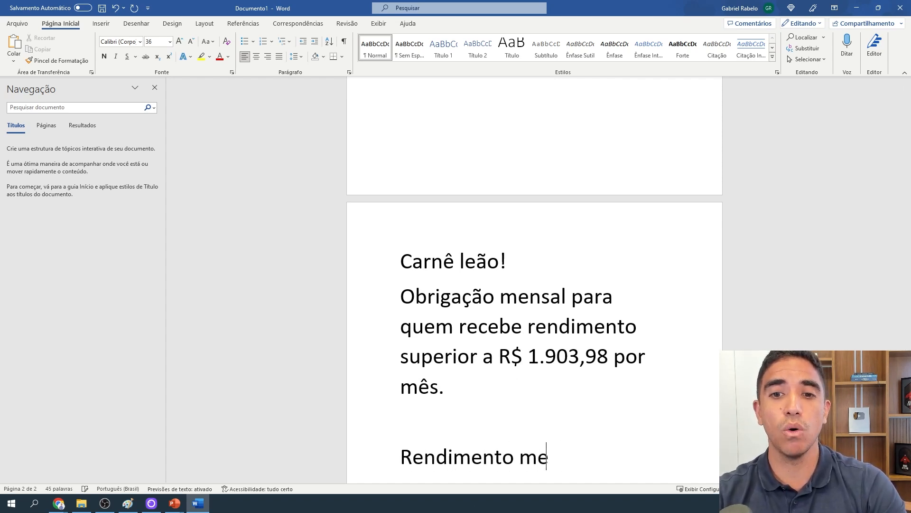
{"action": "key", "text": "Return"}
{"action": "type", "text": "R$ 5.000,00"}
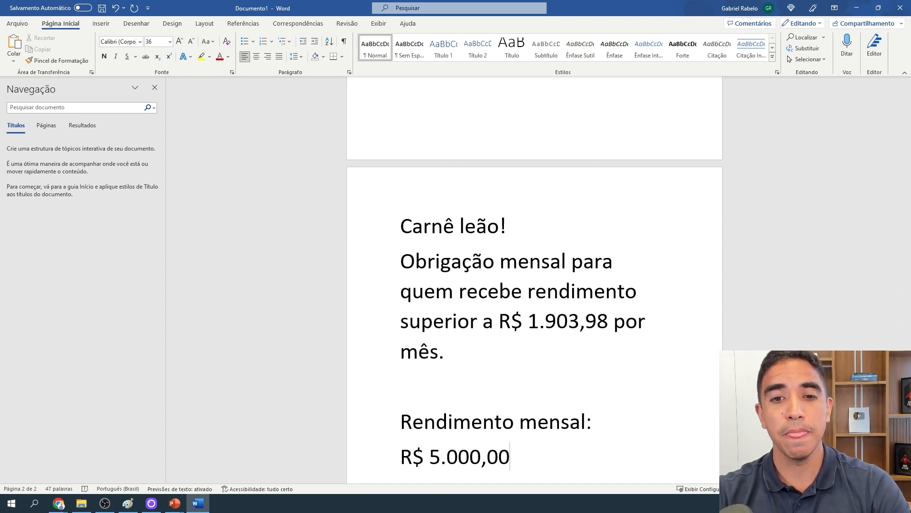
Add the lines "60% = R$ 3.000,00 (tributável)" and "40% = R$ 2.000,00 (isento)" under the R$ 5.000,00 income.
{"action": "key", "text": "Return"}
{"action": "type", "text": "60% "}
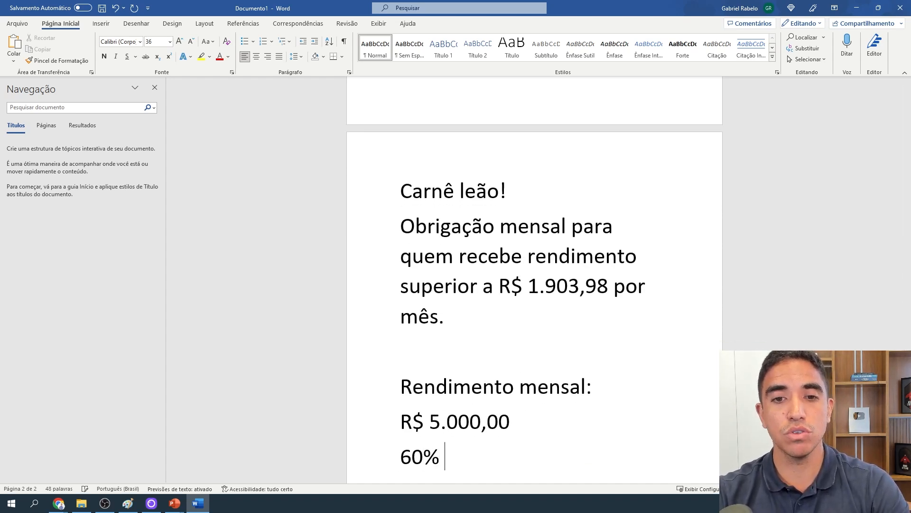
{"action": "type", "text": "= R$ 3.000,00"}
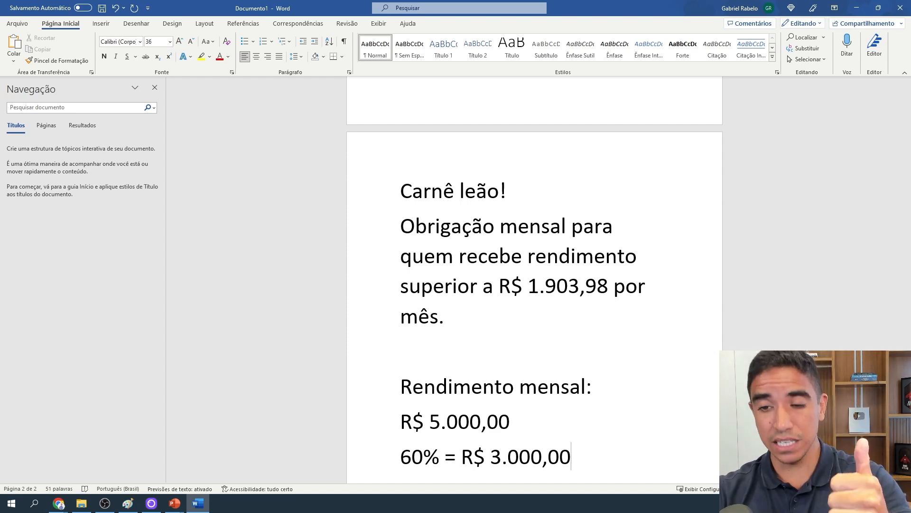
{"action": "key", "text": "Return"}
{"action": "type", "text": "40% = R$ 2."}
{"action": "key", "text": "BackSpace"}
{"action": "key", "text": "BackSpace"}
{"action": "type", "text": "R$ 2.000,00 (isento"}
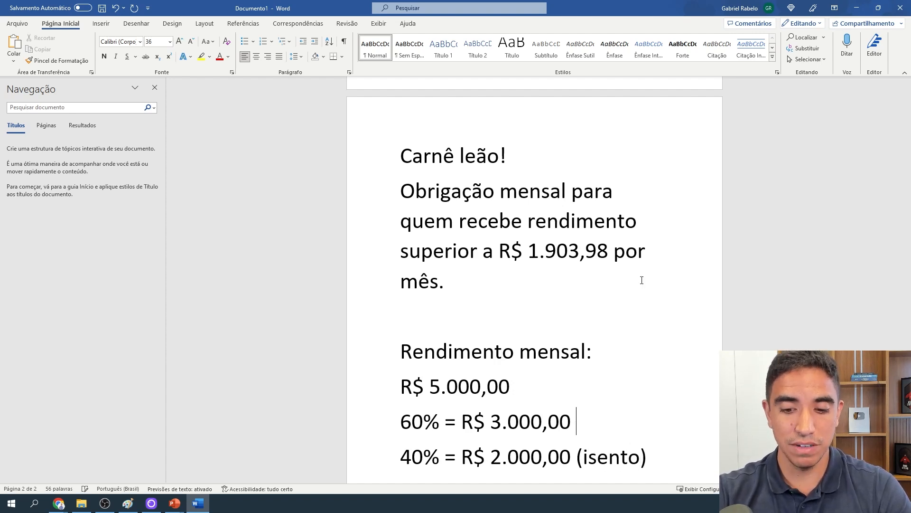
{"action": "type", "text": "(tributável)"}
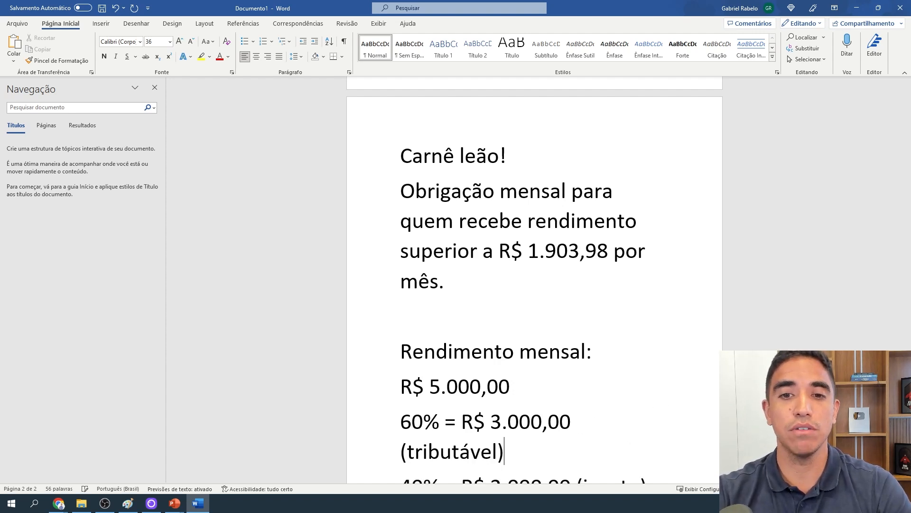
Reduce the font size of the whole "Rendimento mensal" example to 28 points.
{"action": "key", "text": "Up"}
{"action": "key", "text": "Up"}
{"action": "key", "text": "Up"}
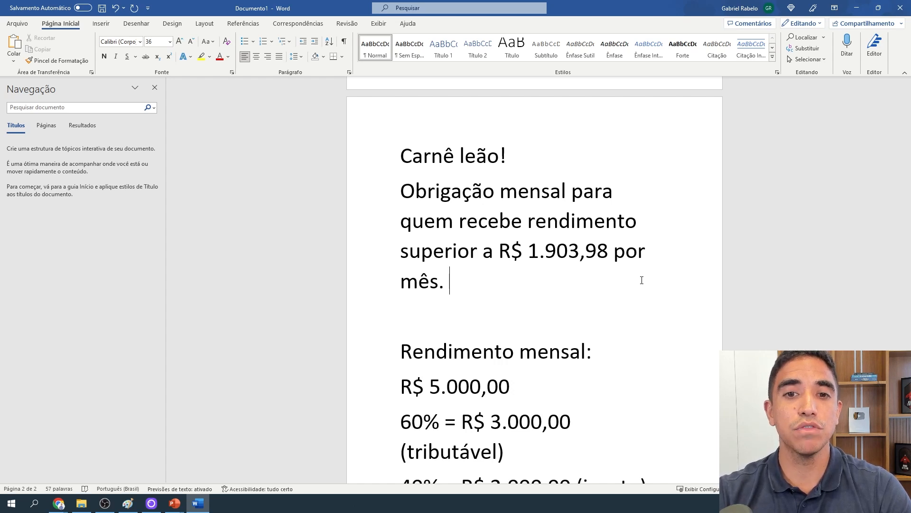
{"action": "key", "text": "shift+Down"}
{"action": "key", "text": "shift+Down"}
{"action": "key", "text": "shift+Down"}
{"action": "key", "text": "shift+Down"}
{"action": "key", "text": "shift+Down"}
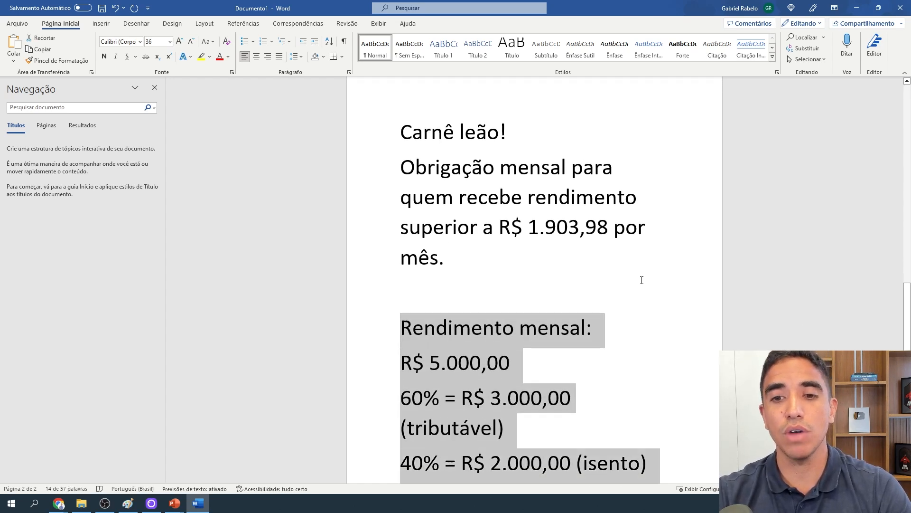
{"action": "key", "text": "ctrl+shift+less"}
{"action": "key", "text": "Right"}
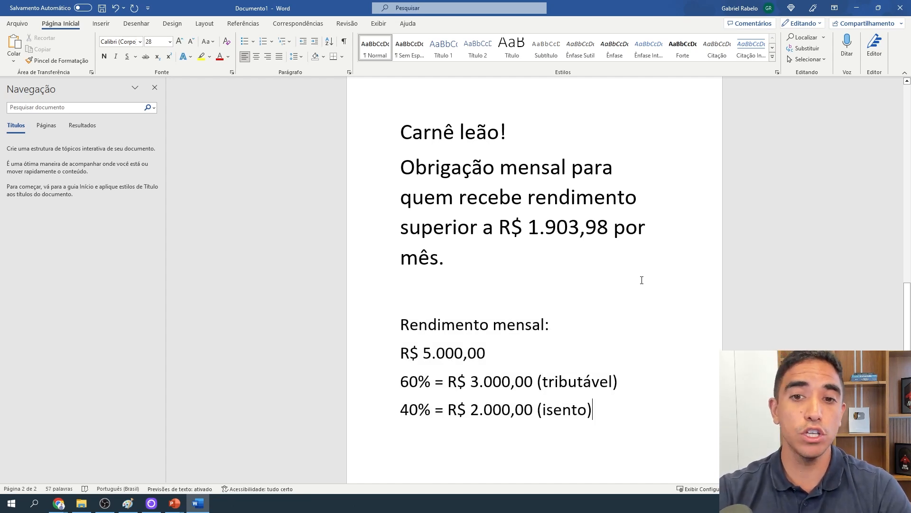
Start a second example after a blank line with "R$ 3.000,00" and "60% = R$ 1.800,00 (tributável)".
{"action": "key", "text": "Return"}
{"action": "type", "text": "R"}
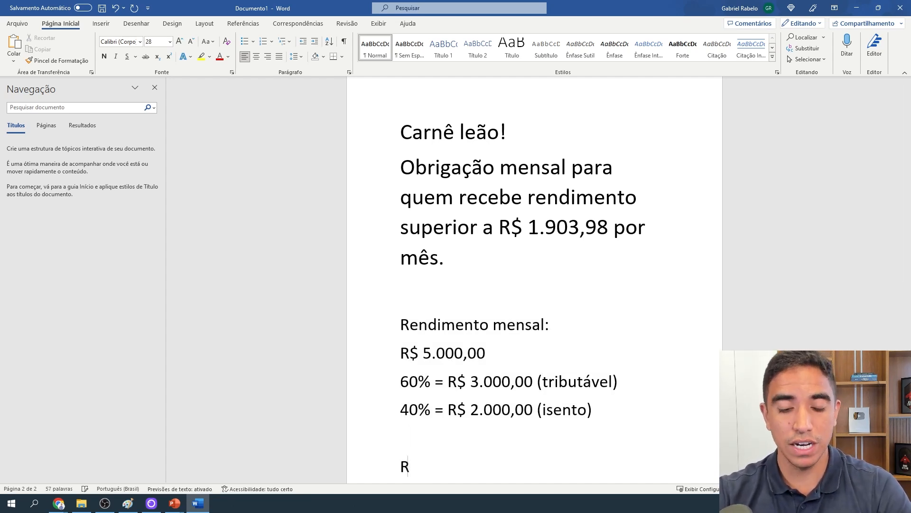
{"action": "type", "text": "$ 3.00"}
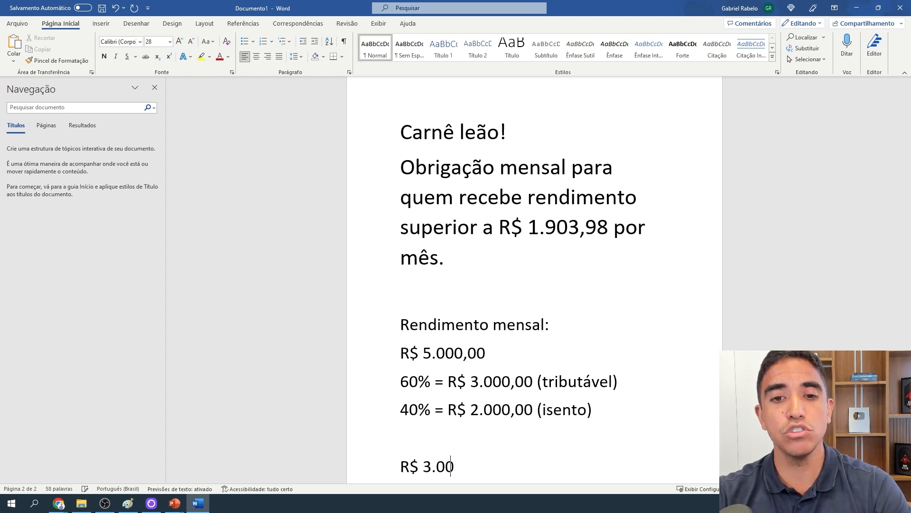
{"action": "type", "text": "0,00"}
{"action": "key", "text": "Return"}
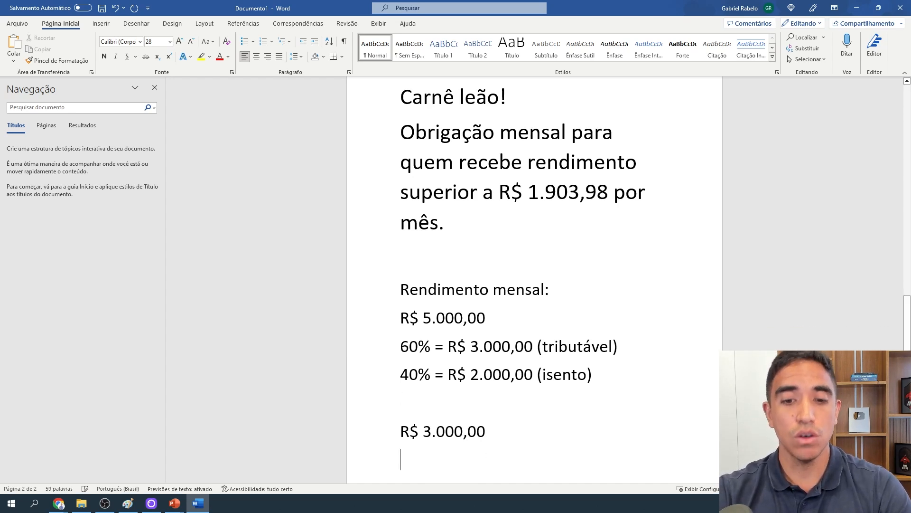
{"action": "type", "text": "60% = 1.800,"}
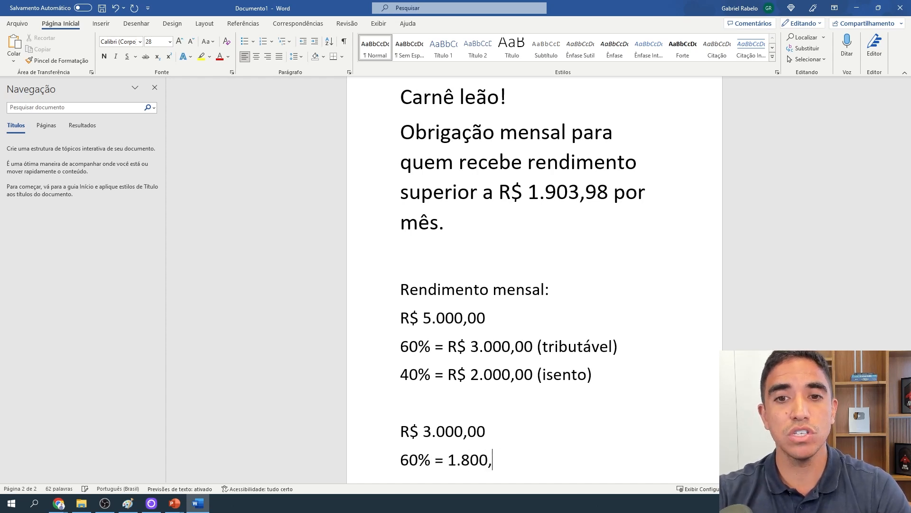
{"action": "type", "text": "00 (tributá"}
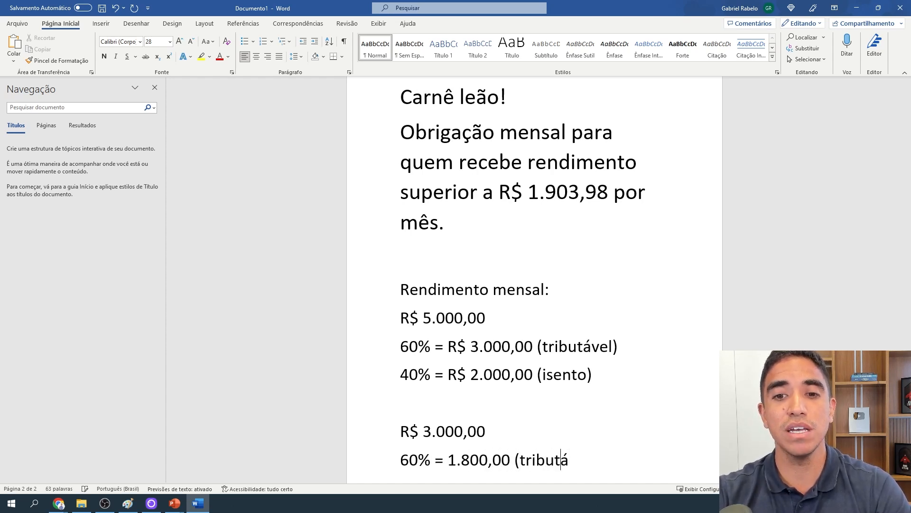
{"action": "type", "text": "vels"}
{"action": "key", "text": "BackSpace"}
{"action": "type", "text": ")"}
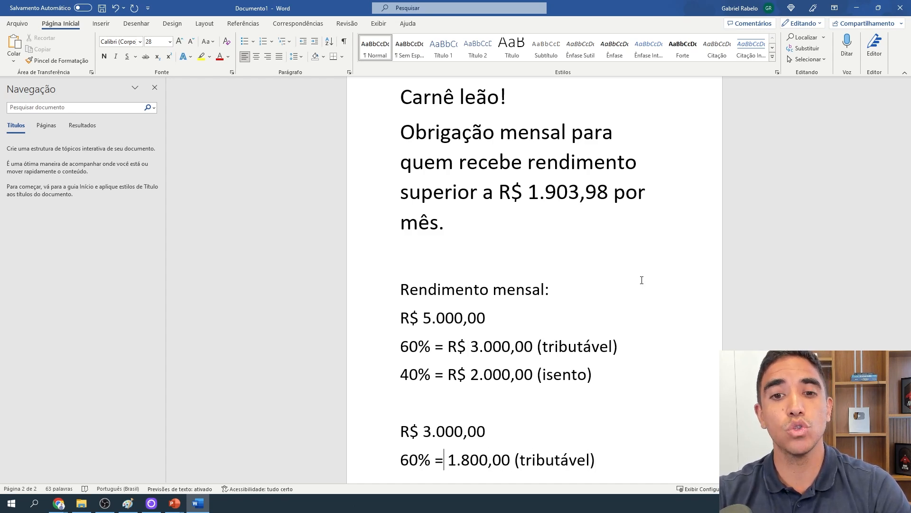
{"action": "type", "text": "R$"}
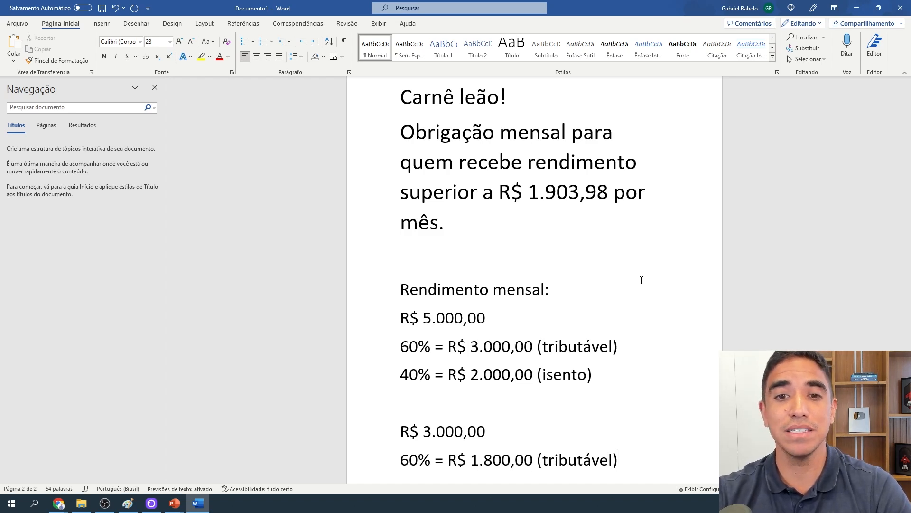
Complete the second example with the line "40% = R$ 1.200,00 (isento)".
{"action": "key", "text": "Return"}
{"action": "type", "text": "40%"}
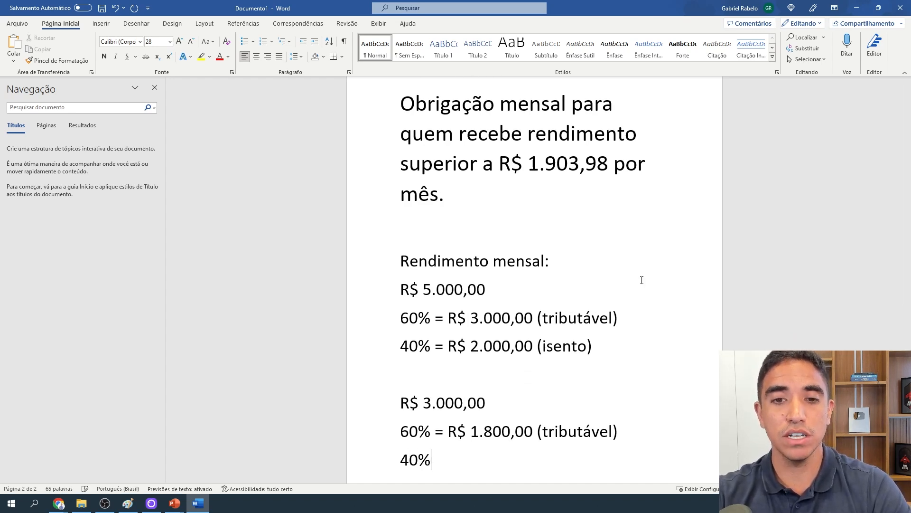
{"action": "type", "text": " = R$ 1.1"}
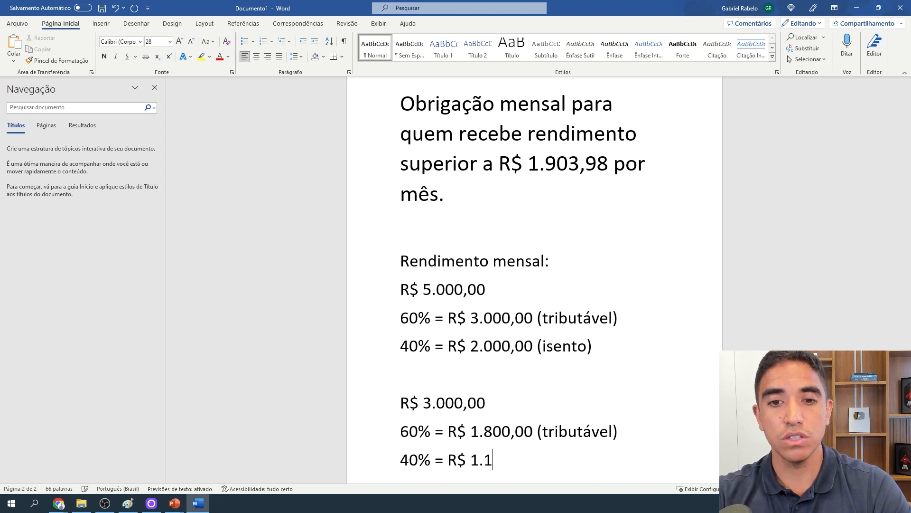
{"action": "key", "text": "BackSpace"}
{"action": "type", "text": "200,00"}
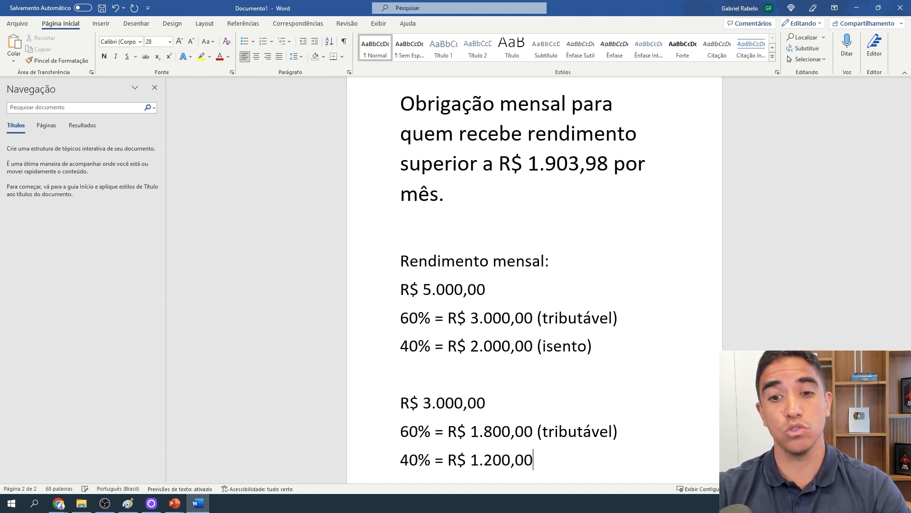
{"action": "type", "text": " (isento)"}
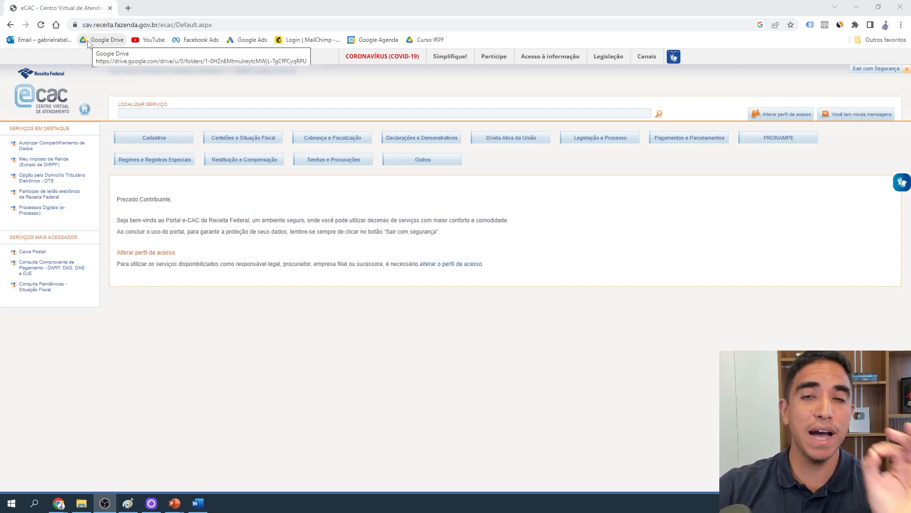
In the e-CAC portal in Chrome, open the Carnê-Leão service from the declarations and statements services.
{"action": "left_click", "coordinate": [422, 141]}
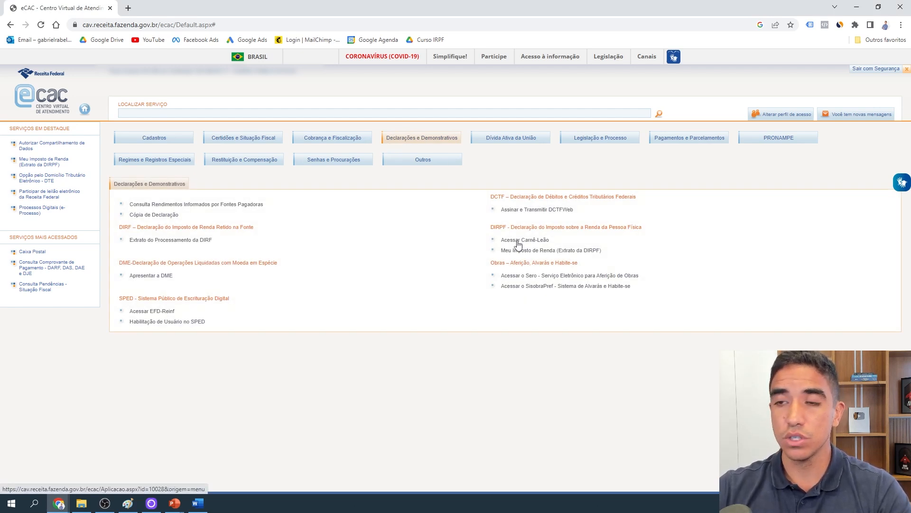
{"action": "mouse_move", "coordinate": [519, 245]}
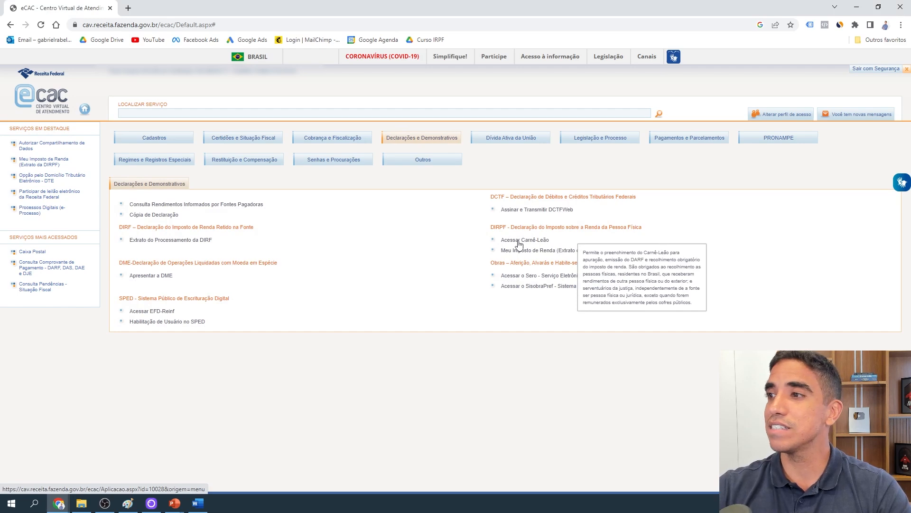
{"action": "left_click", "coordinate": [519, 245]}
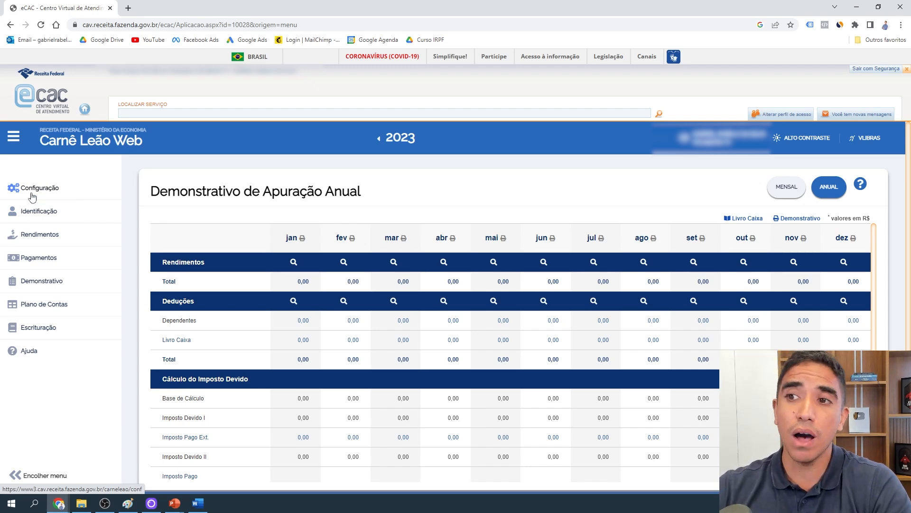
Switch the Carnê Leão year to 2022 and start a new income entry.
{"action": "scroll", "coordinate": [38, 247], "scroll_direction": "down", "scroll_amount": 1}
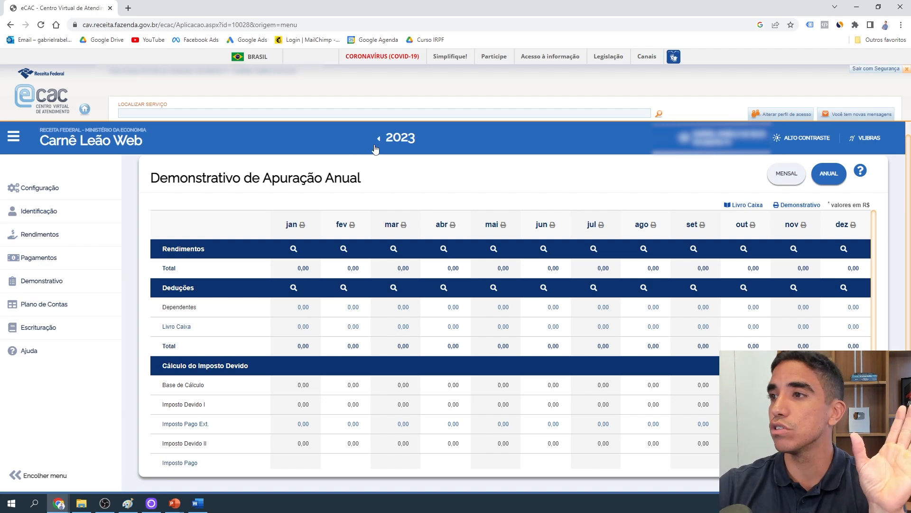
{"action": "left_click", "coordinate": [378, 139]}
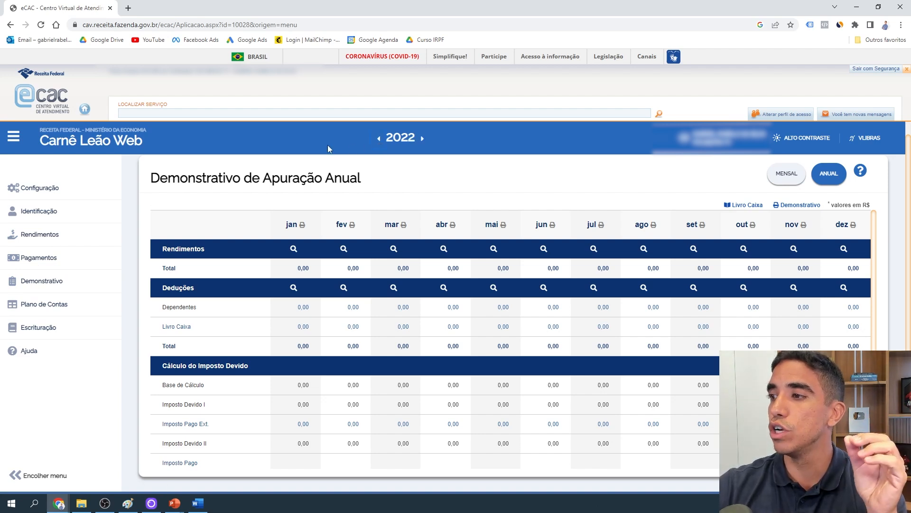
{"action": "left_click", "coordinate": [34, 238]}
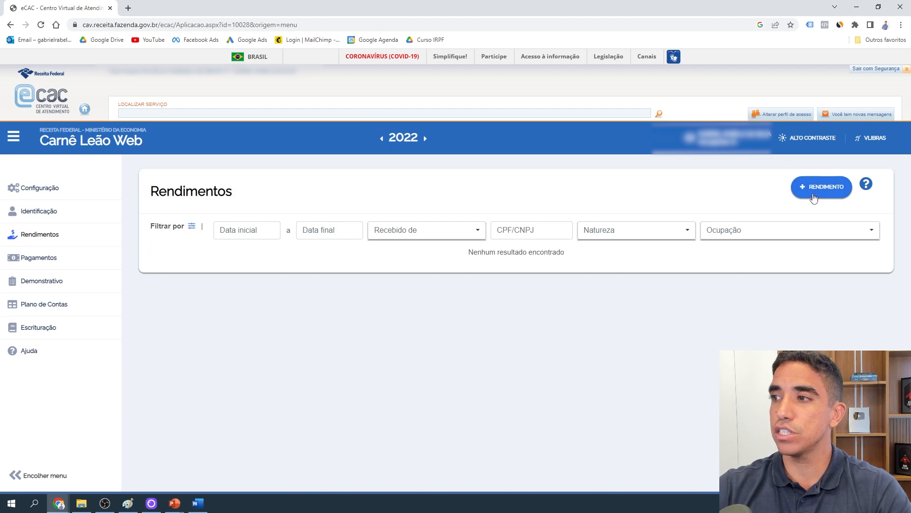
{"action": "left_click", "coordinate": [814, 199]}
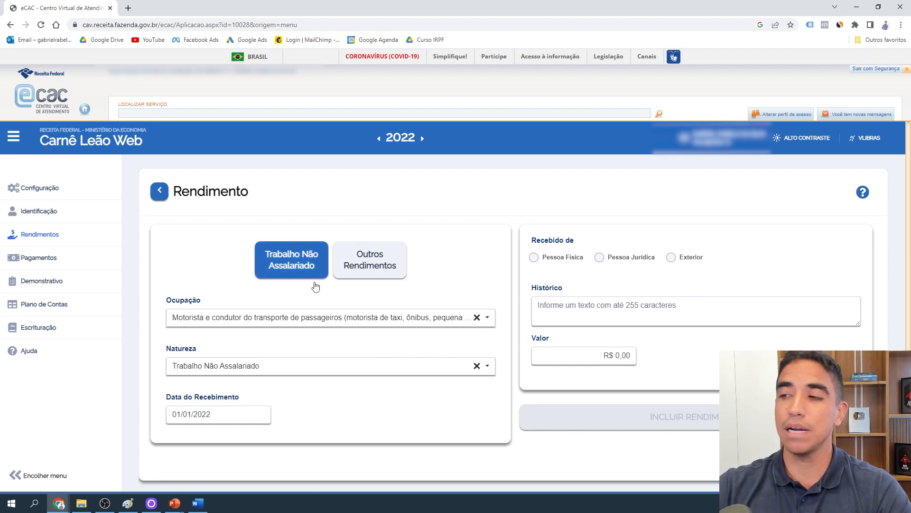
Set the income's receipt date to 01/02/2022.
{"action": "left_click", "coordinate": [218, 414]}
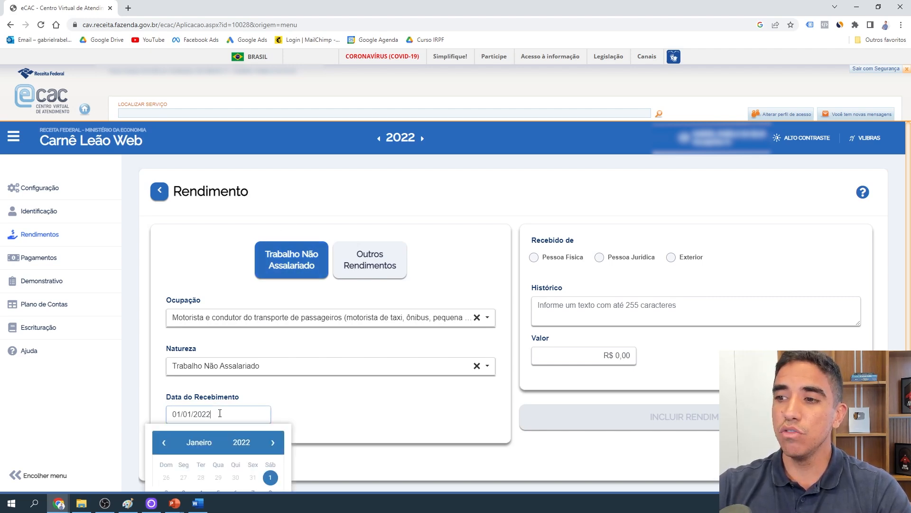
{"action": "scroll", "coordinate": [208, 428], "scroll_direction": "down", "scroll_amount": 2}
{"action": "left_click", "coordinate": [273, 360]}
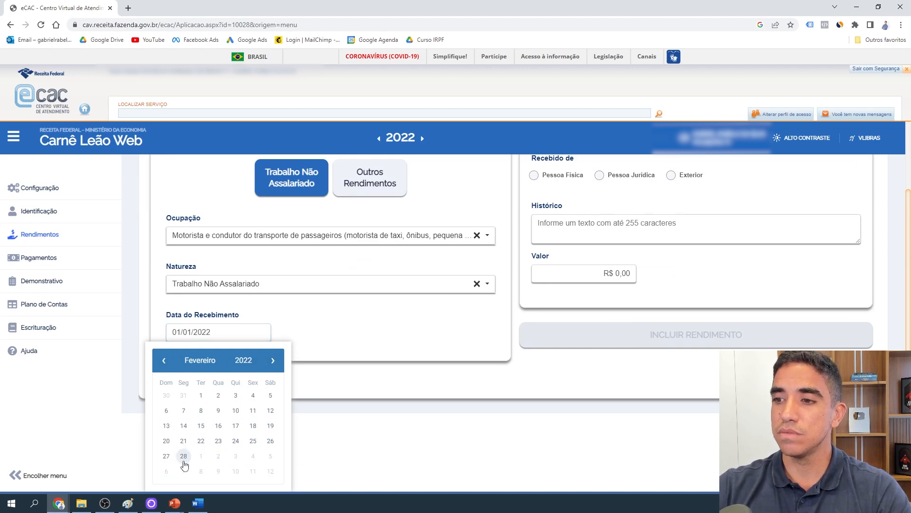
{"action": "left_click", "coordinate": [202, 396]}
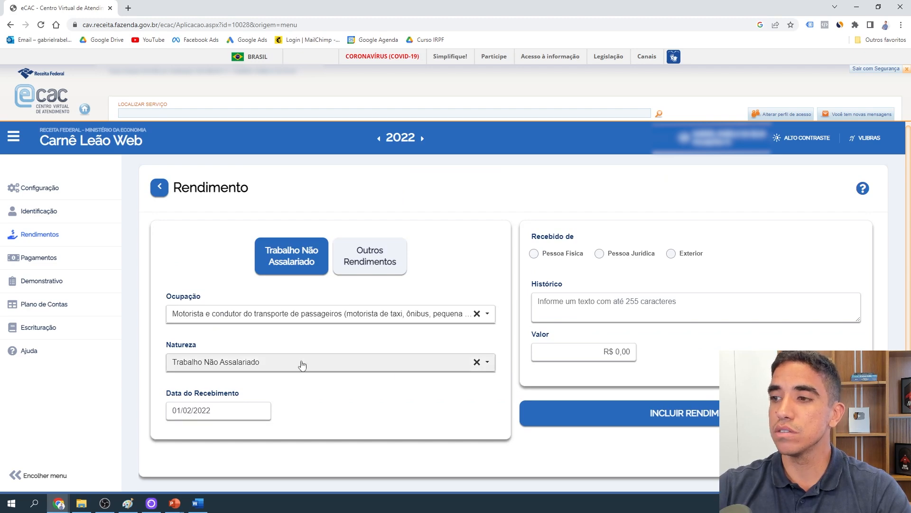
Mark the income as received from a Pessoa Física with the CPF não informado option enabled.
{"action": "left_click", "coordinate": [534, 254]}
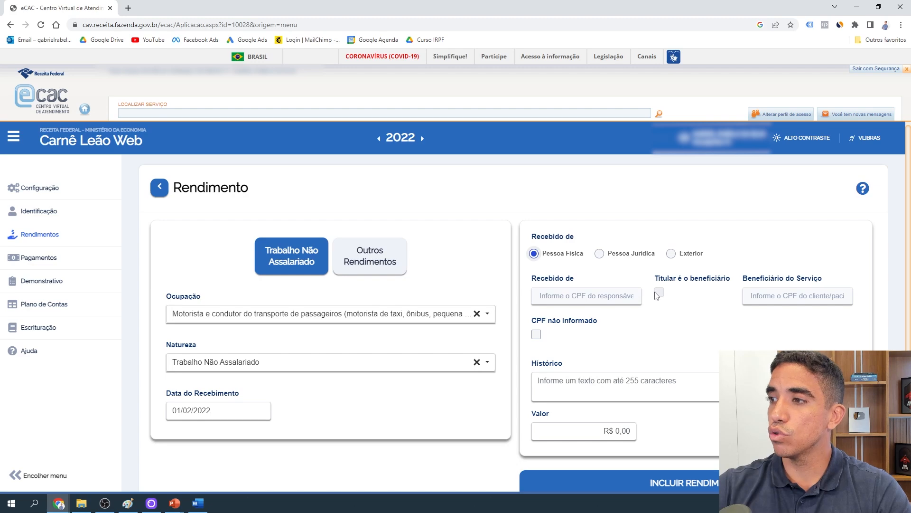
{"action": "left_click", "coordinate": [536, 335]}
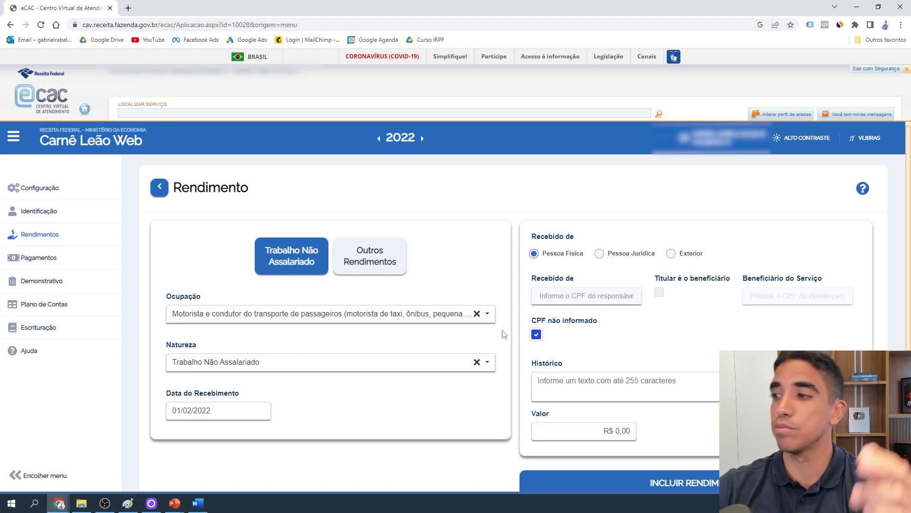
{"action": "scroll", "coordinate": [504, 334], "scroll_direction": "down", "scroll_amount": 1}
{"action": "scroll", "coordinate": [505, 327], "scroll_direction": "up", "scroll_amount": 1}
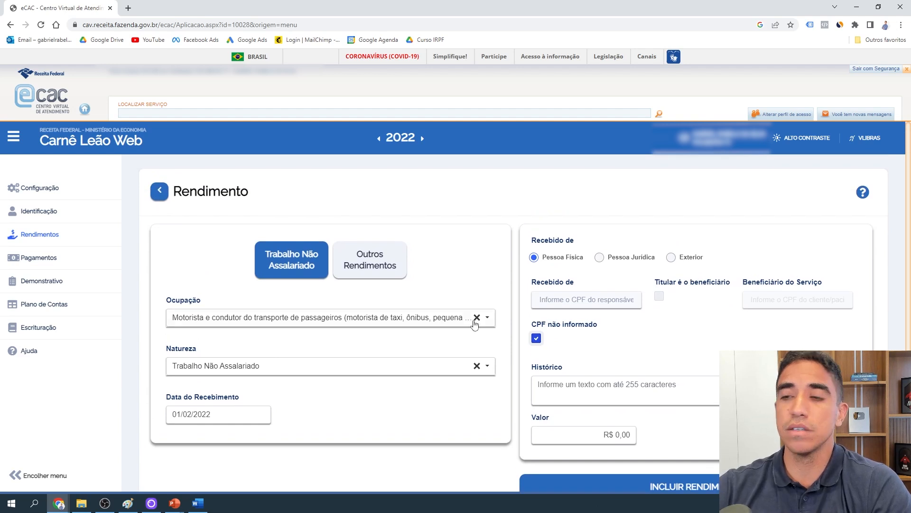
Set the income's value to R$ 3.000,00, include the entry and return to the income list.
{"action": "left_click", "coordinate": [617, 434]}
{"action": "scroll", "coordinate": [625, 432], "scroll_direction": "down", "scroll_amount": 1}
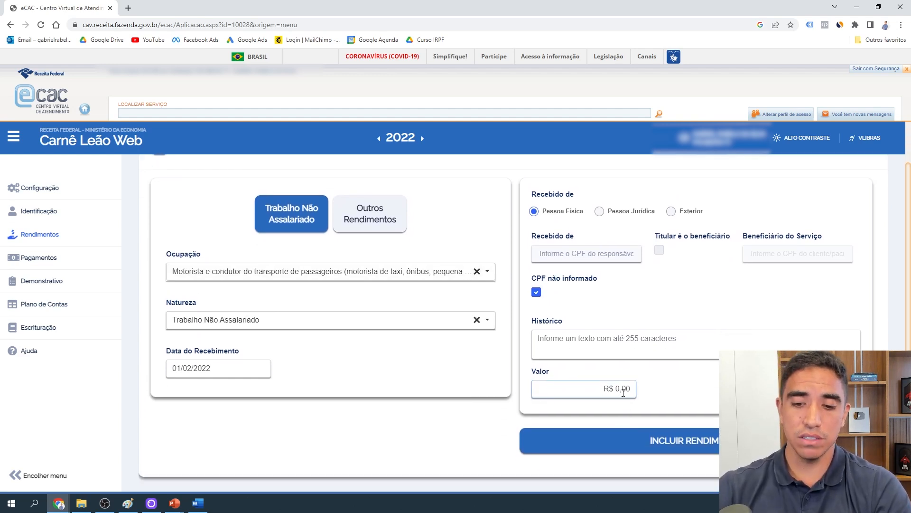
{"action": "type", "text": "3.000"}
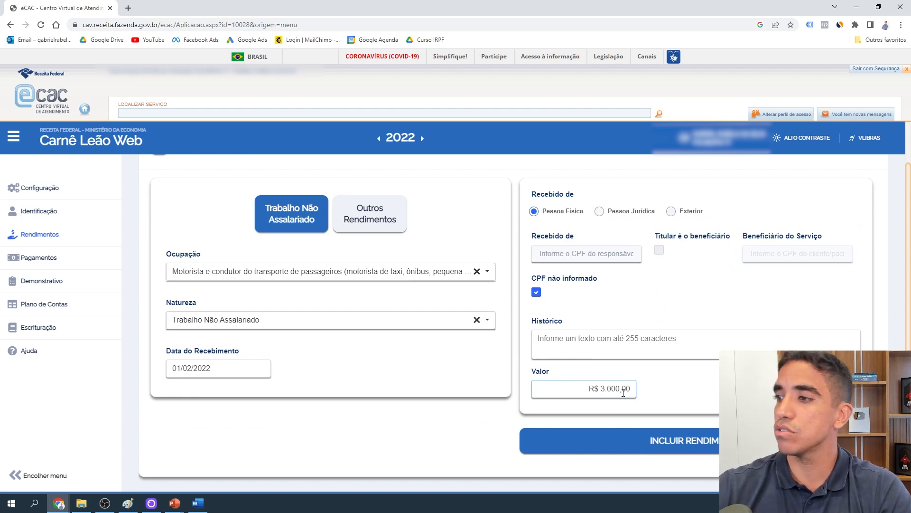
{"action": "left_click", "coordinate": [673, 442]}
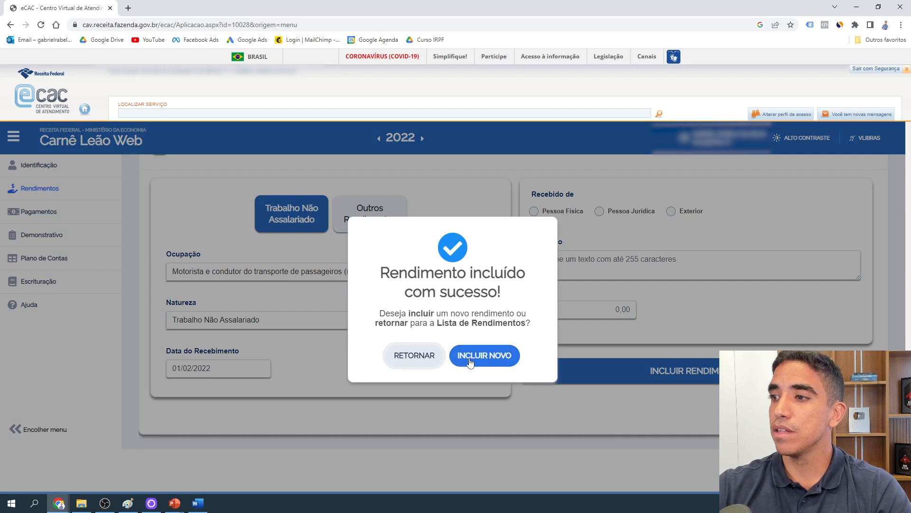
{"action": "left_click", "coordinate": [423, 367]}
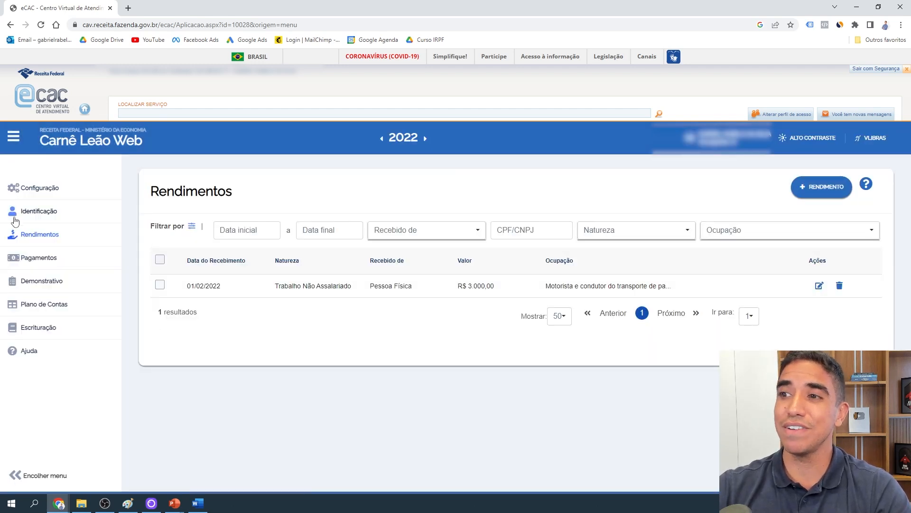
Open the payments list and filter it by nature Previdência oficial and competência 02/2022.
{"action": "left_click", "coordinate": [38, 261]}
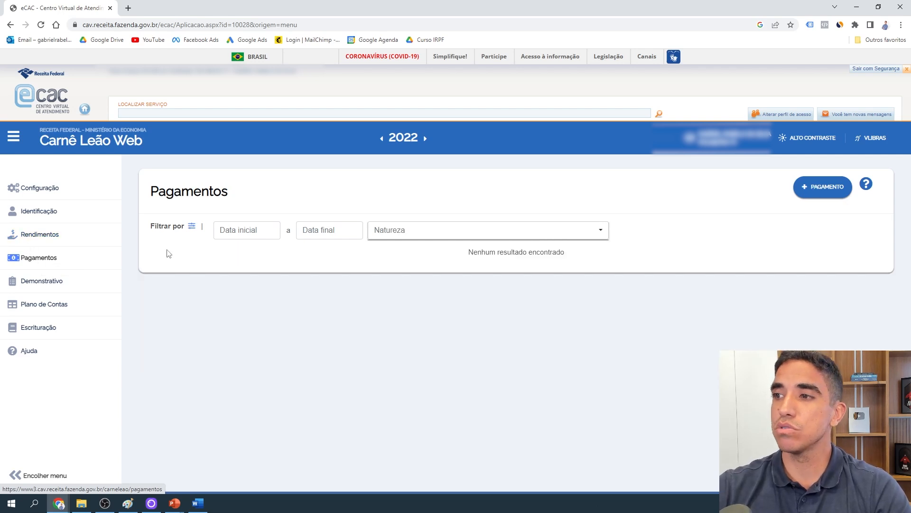
{"action": "left_click", "coordinate": [454, 232]}
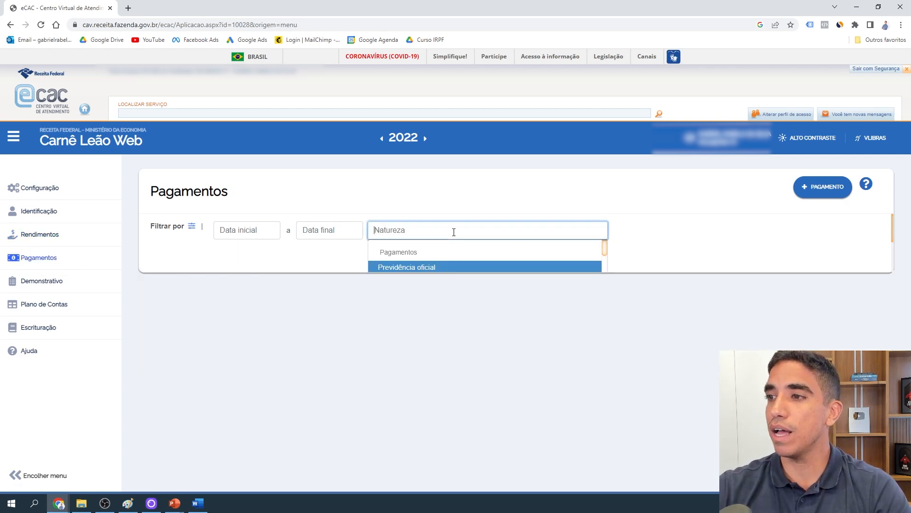
{"action": "left_click", "coordinate": [402, 268]}
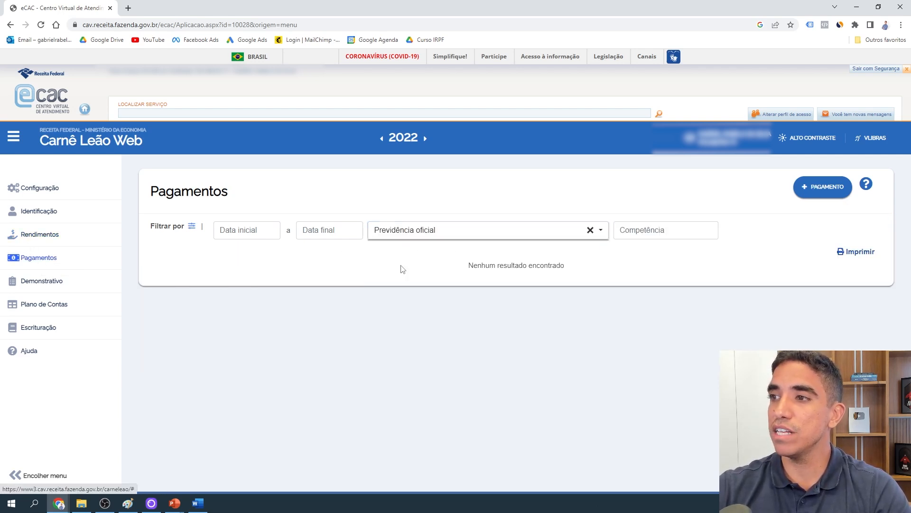
{"action": "left_click", "coordinate": [644, 225]}
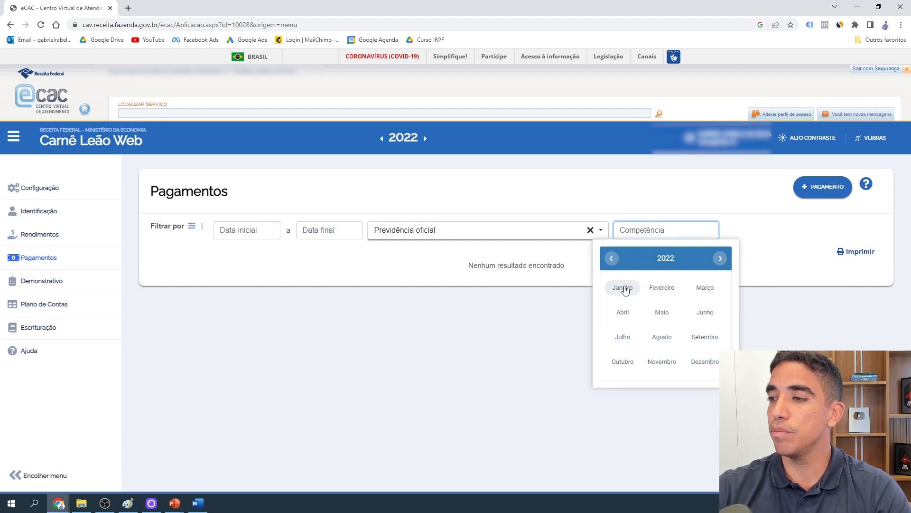
{"action": "left_click", "coordinate": [660, 288]}
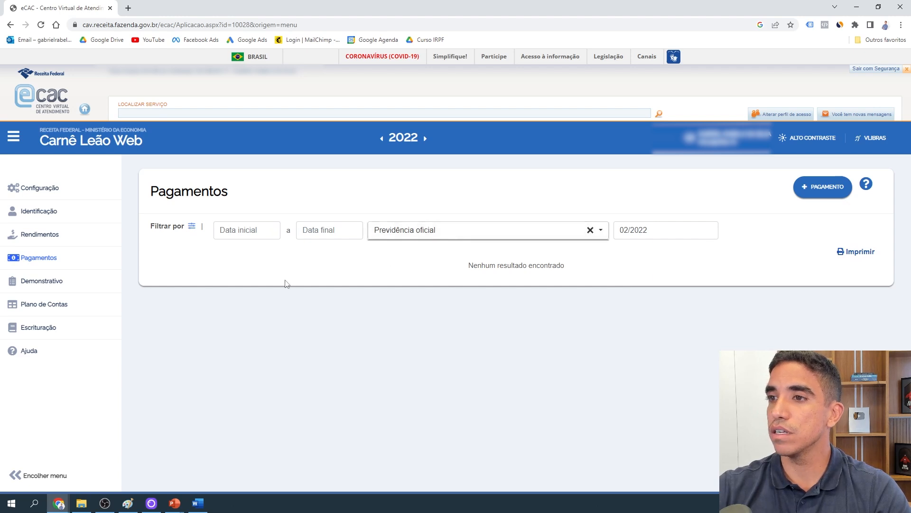
Start a new payment entry with Previdência oficial as its nature.
{"action": "left_click", "coordinate": [826, 188]}
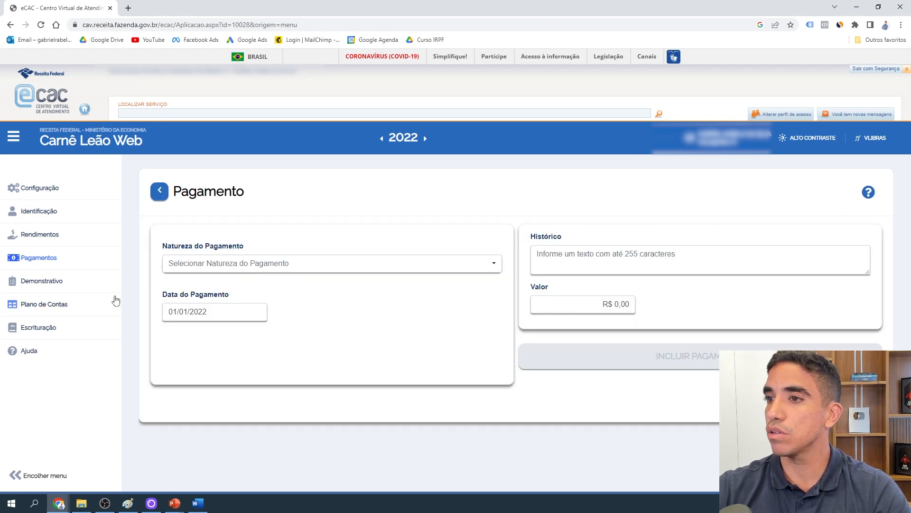
{"action": "left_click", "coordinate": [258, 269]}
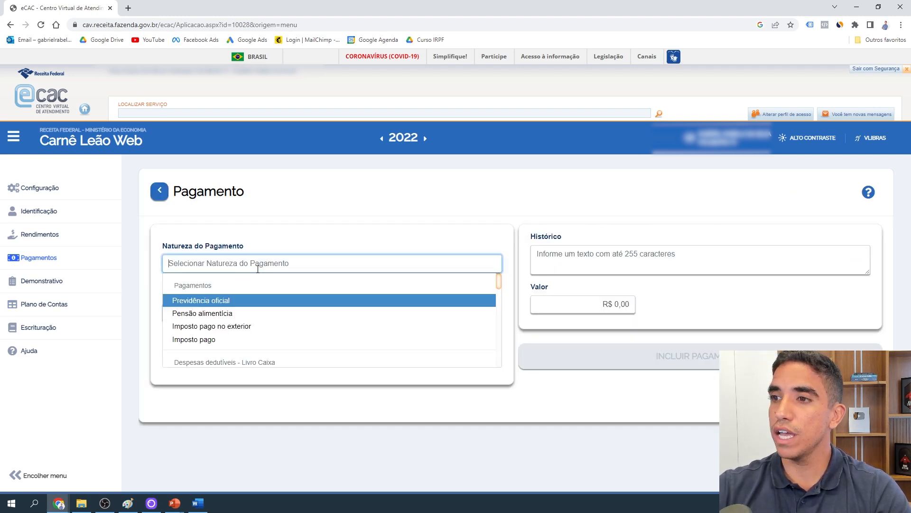
{"action": "left_click", "coordinate": [197, 301]}
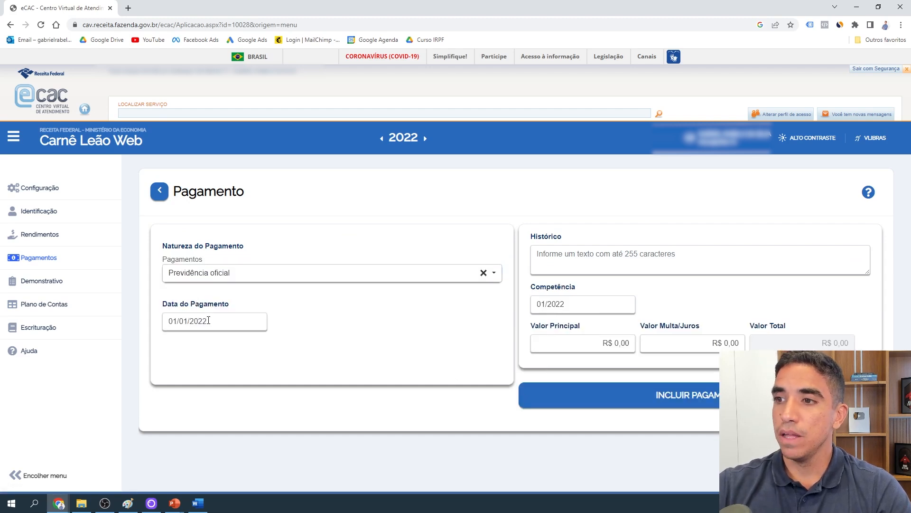
Set the payment's competência to 02/2022 and its payment date to 01/02/2022.
{"action": "left_click", "coordinate": [176, 326]}
{"action": "left_click", "coordinate": [471, 350]}
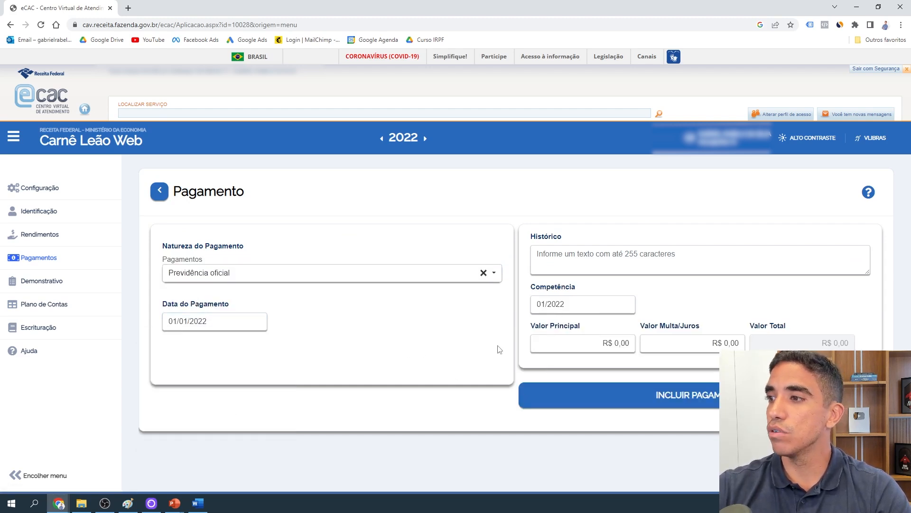
{"action": "left_click", "coordinate": [571, 308]}
{"action": "left_click", "coordinate": [578, 362]}
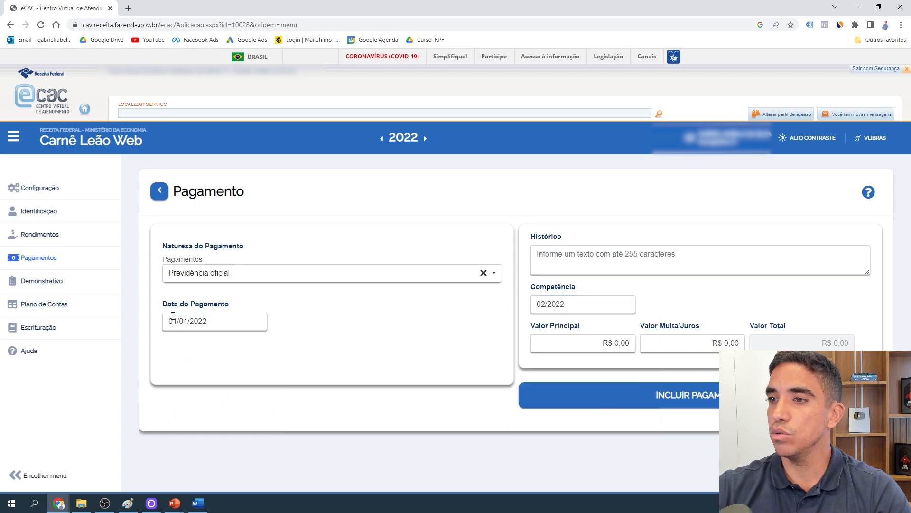
{"action": "left_click", "coordinate": [197, 322]}
{"action": "left_click", "coordinate": [270, 350]}
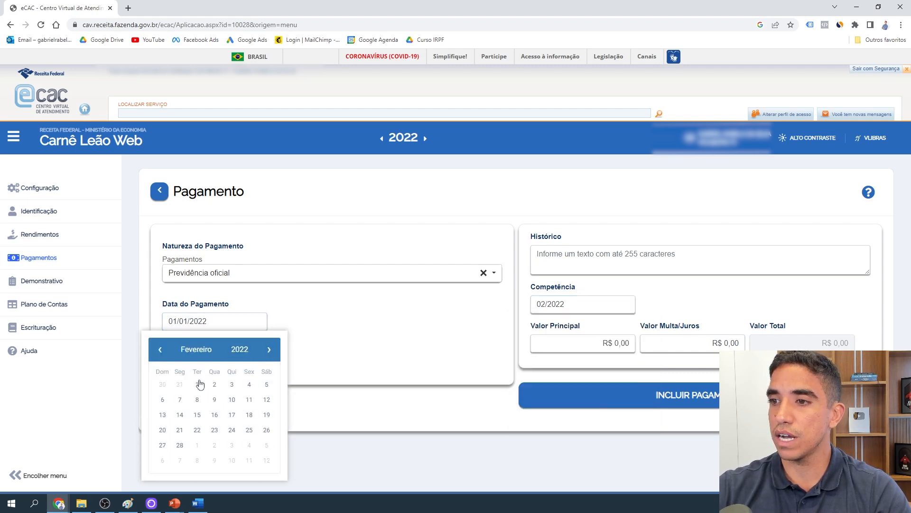
{"action": "left_click", "coordinate": [197, 384]}
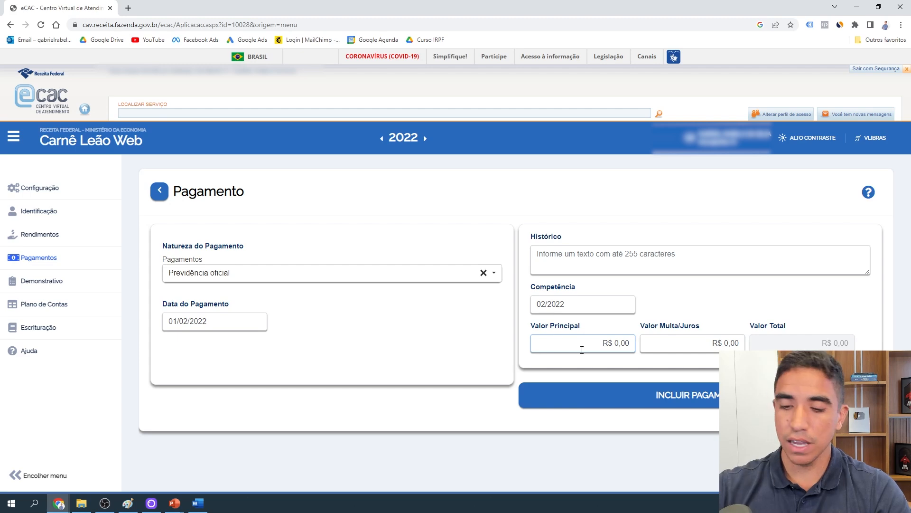
Set the payment's Valor Principal to R$ 200,00, include it and return to the payments list.
{"action": "type", "text": "200,0"}
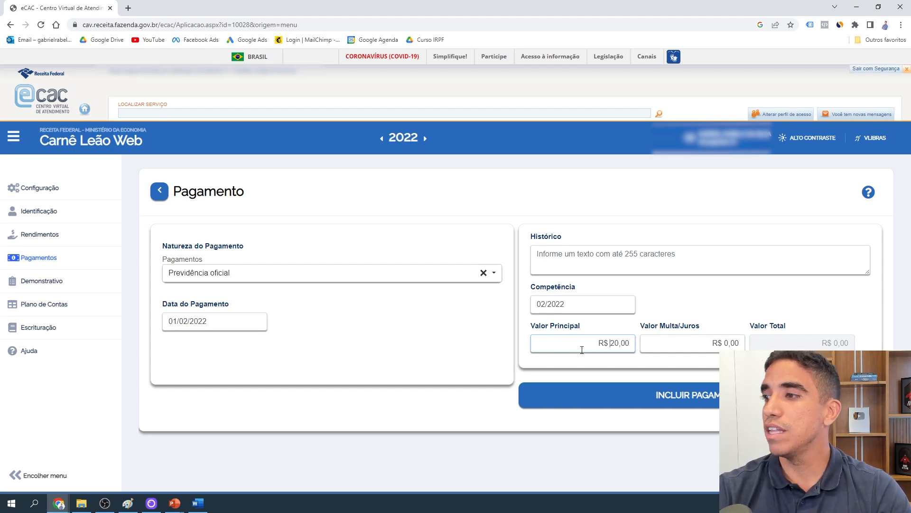
{"action": "type", "text": "0"}
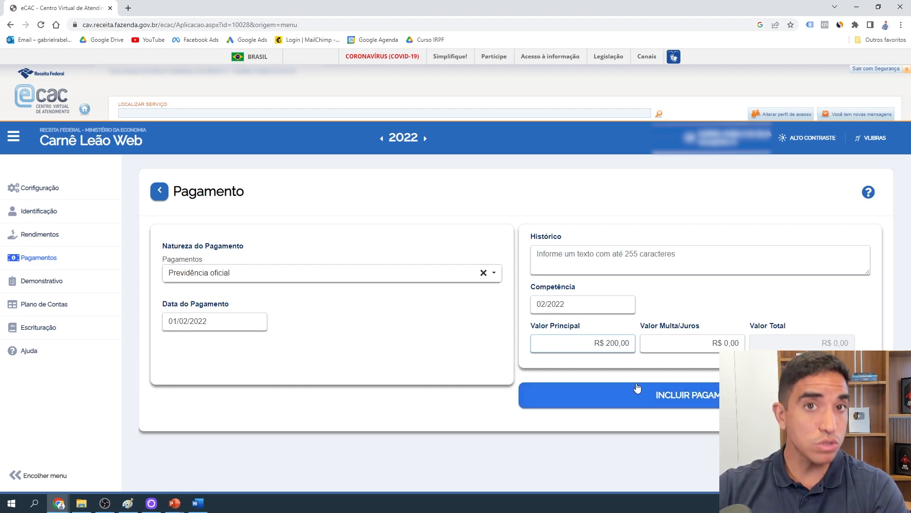
{"action": "left_click", "coordinate": [675, 400]}
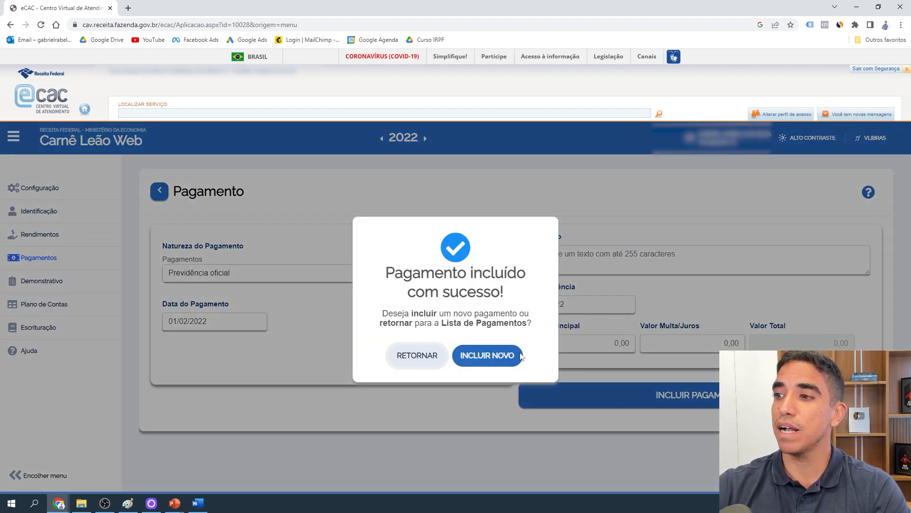
{"action": "left_click", "coordinate": [417, 355]}
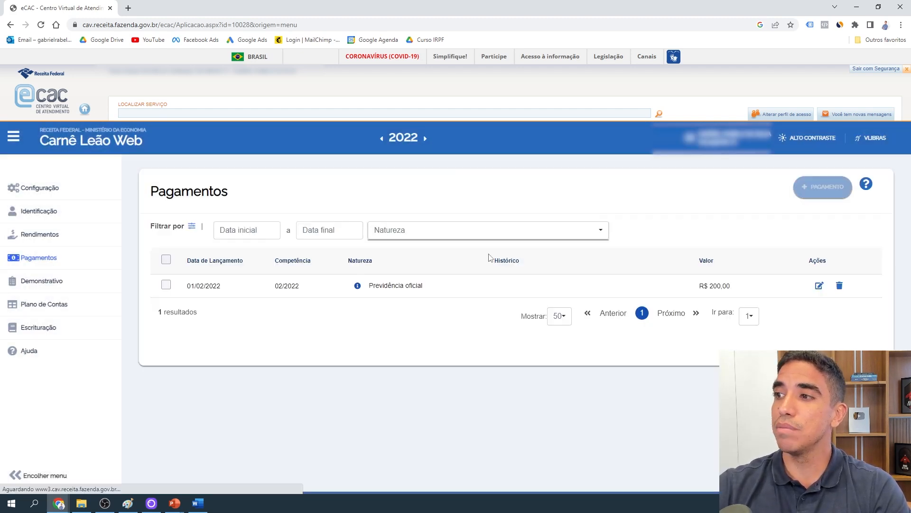
Look through the payment nature options, including the deductible and non-deductible Livro Caixa expenses, without choosing one.
{"action": "left_click", "coordinate": [438, 236]}
{"action": "scroll", "coordinate": [445, 271], "scroll_direction": "down", "scroll_amount": 3}
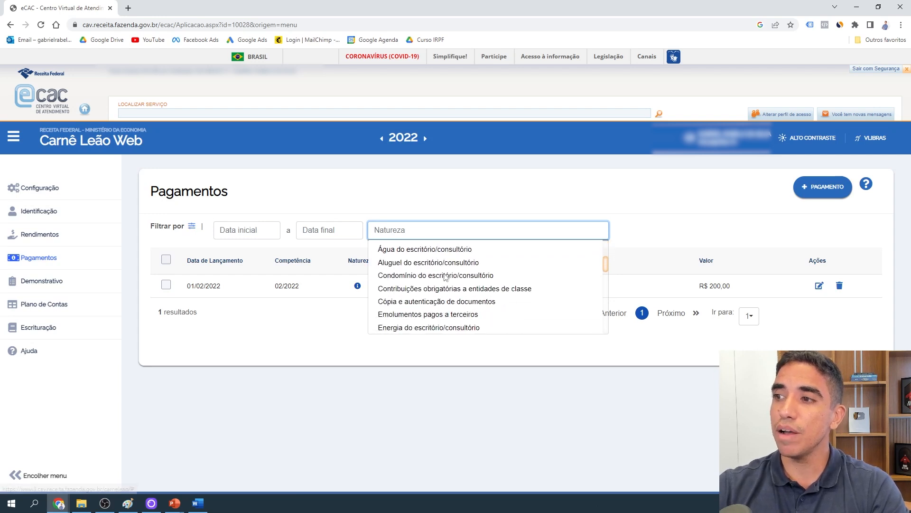
{"action": "scroll", "coordinate": [445, 277], "scroll_direction": "down", "scroll_amount": 3}
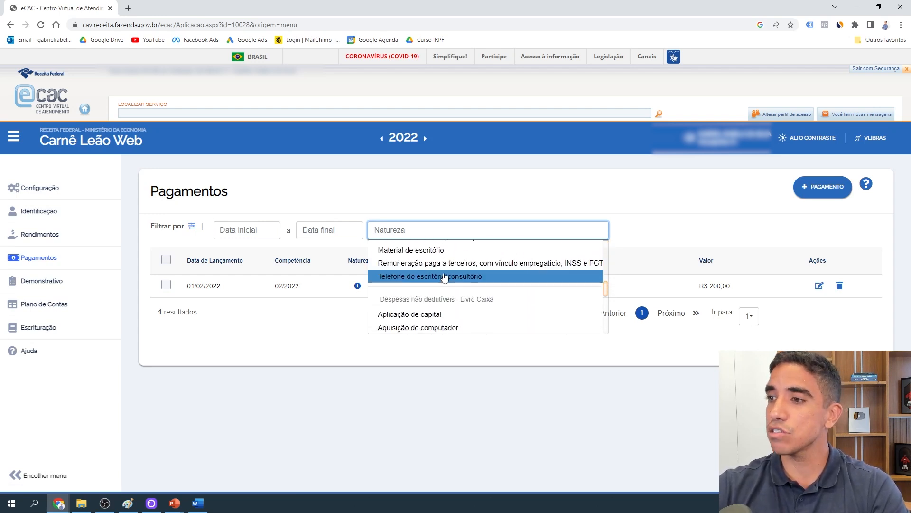
{"action": "scroll", "coordinate": [445, 278], "scroll_direction": "down", "scroll_amount": 5}
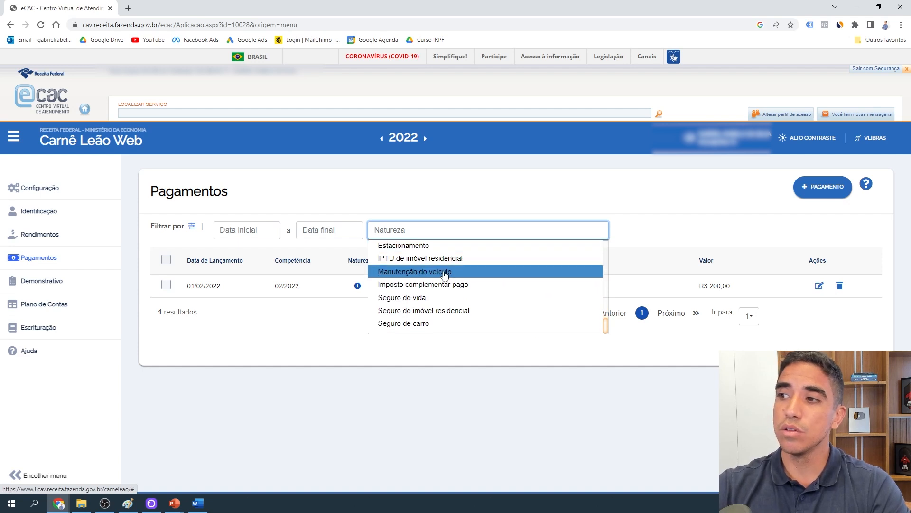
{"action": "left_click", "coordinate": [271, 336]}
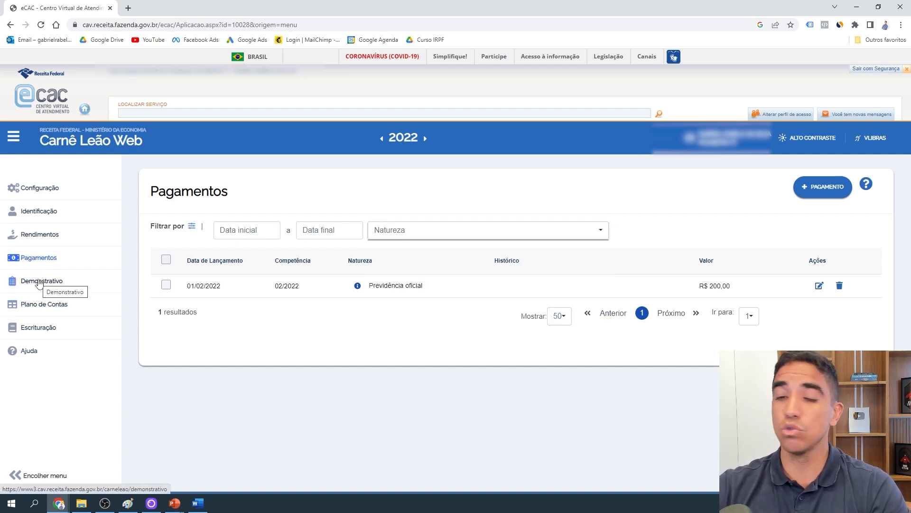
Open the annual Demonstrativo, review February's tax calculation and issue that month's DARF.
{"action": "left_click", "coordinate": [40, 283]}
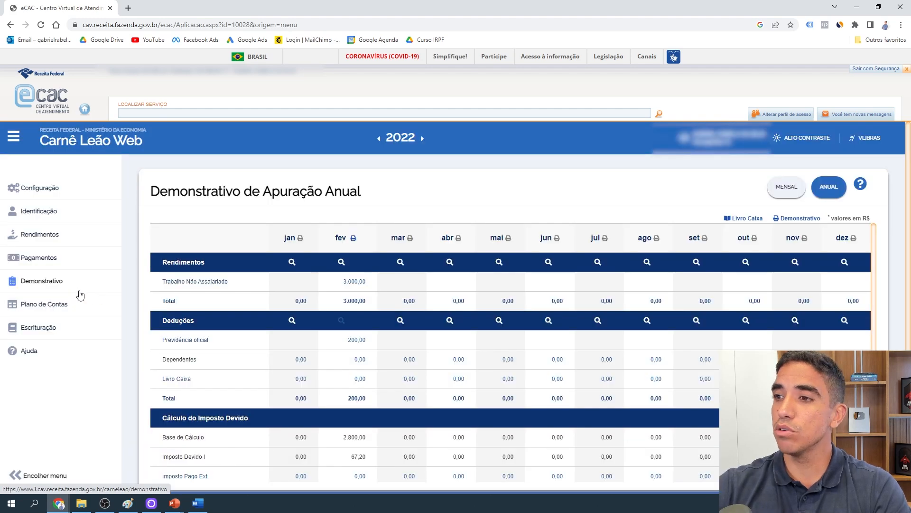
{"action": "scroll", "coordinate": [251, 301], "scroll_direction": "down", "scroll_amount": 3}
{"action": "scroll", "coordinate": [321, 277], "scroll_direction": "up", "scroll_amount": 3}
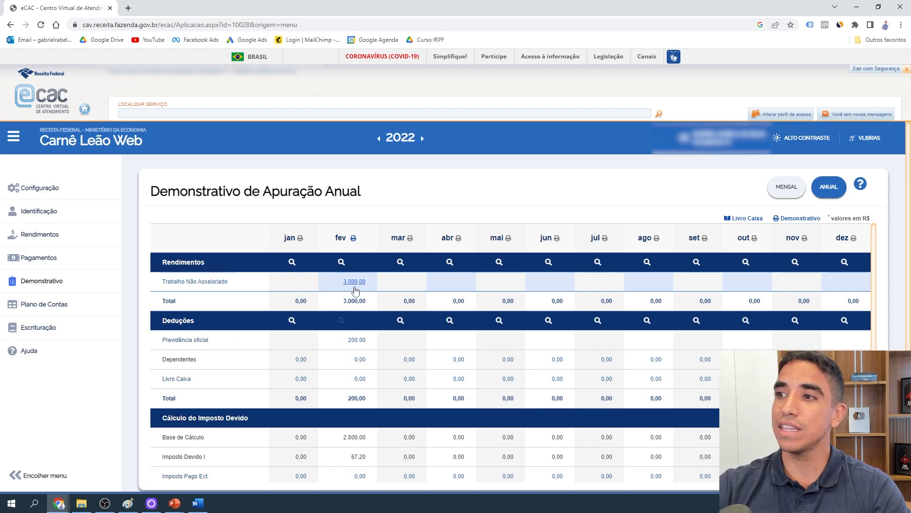
{"action": "scroll", "coordinate": [360, 396], "scroll_direction": "down", "scroll_amount": 1}
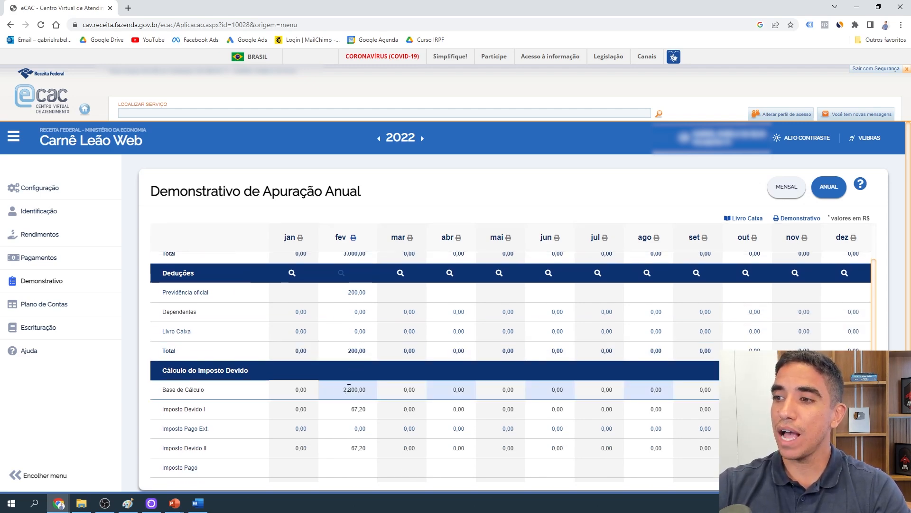
{"action": "scroll", "coordinate": [361, 392], "scroll_direction": "down", "scroll_amount": 1}
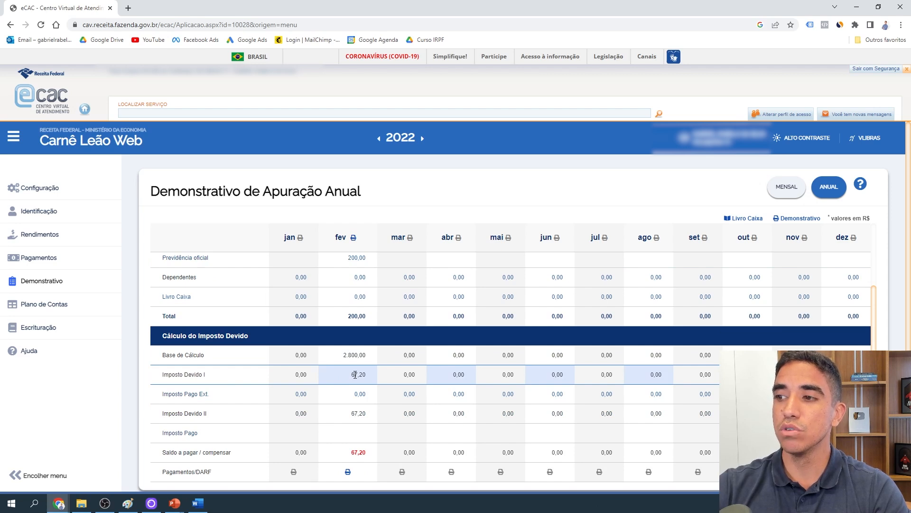
{"action": "scroll", "coordinate": [355, 375], "scroll_direction": "down", "scroll_amount": 1}
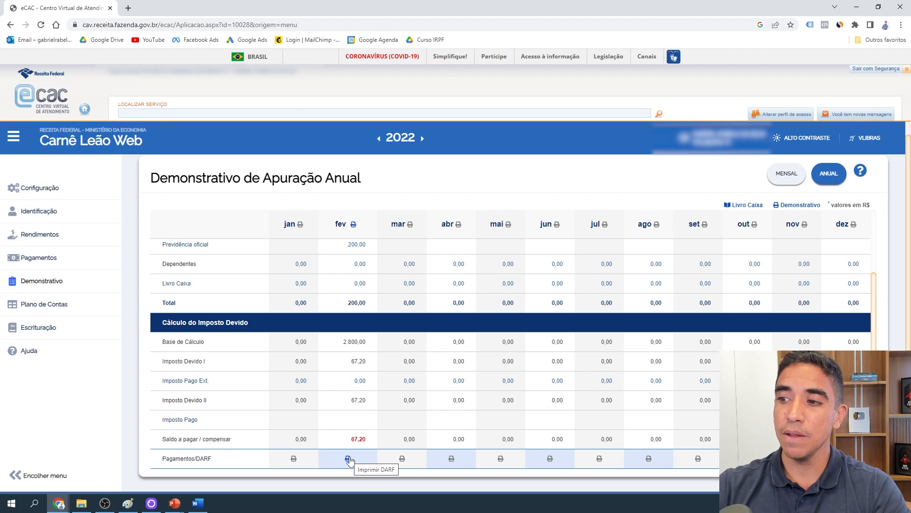
{"action": "left_click", "coordinate": [349, 456]}
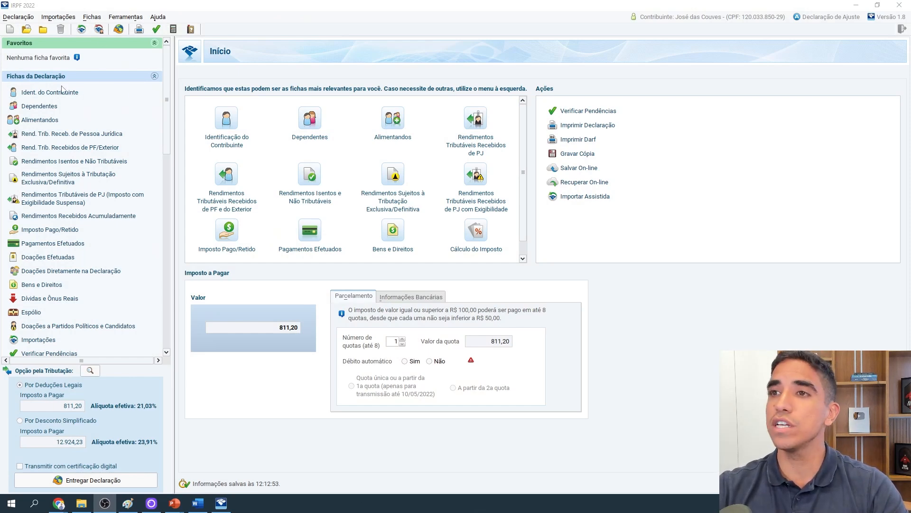
In the IRPF 2022 program, open the Rend. Trib. Recebidos de PF/Exterior form.
{"action": "scroll", "coordinate": [60, 112], "scroll_direction": "down", "scroll_amount": 6}
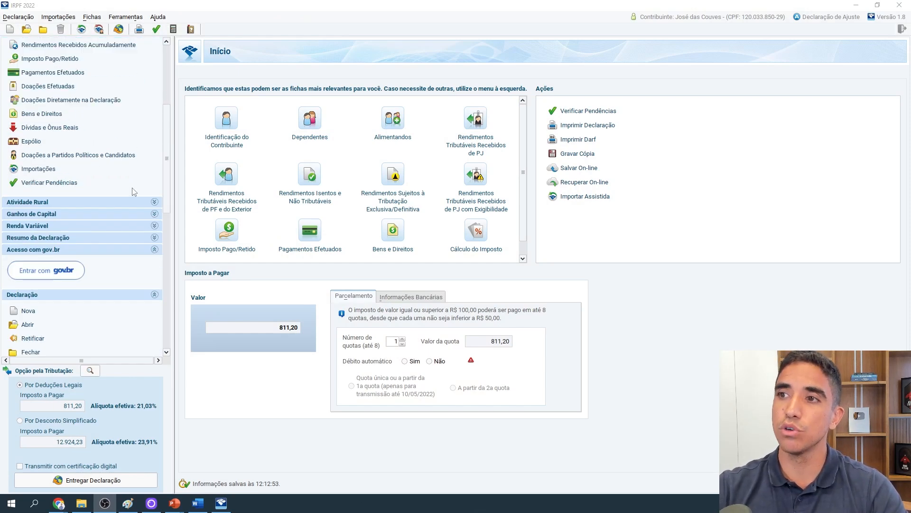
{"action": "left_click_drag", "start_coordinate": [168, 178], "coordinate": [168, 229]}
{"action": "scroll", "coordinate": [43, 149], "scroll_direction": "up", "scroll_amount": 10}
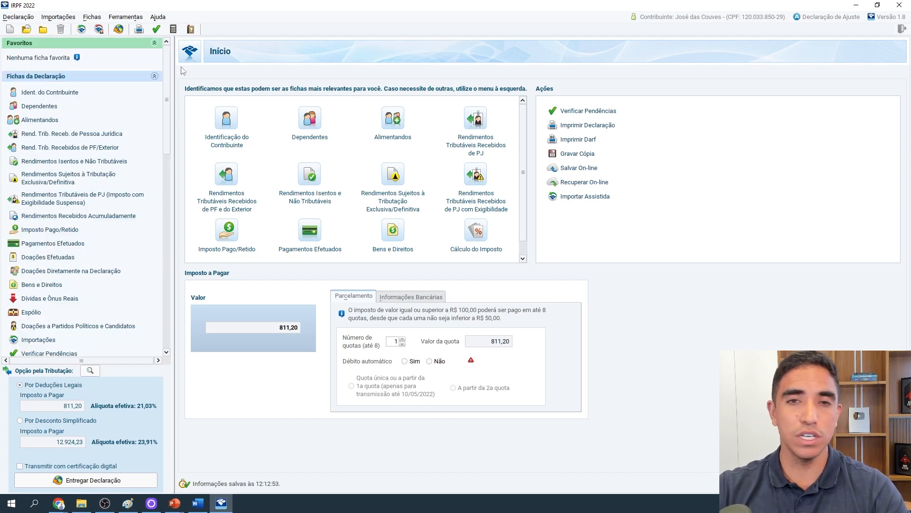
{"action": "left_click", "coordinate": [69, 149]}
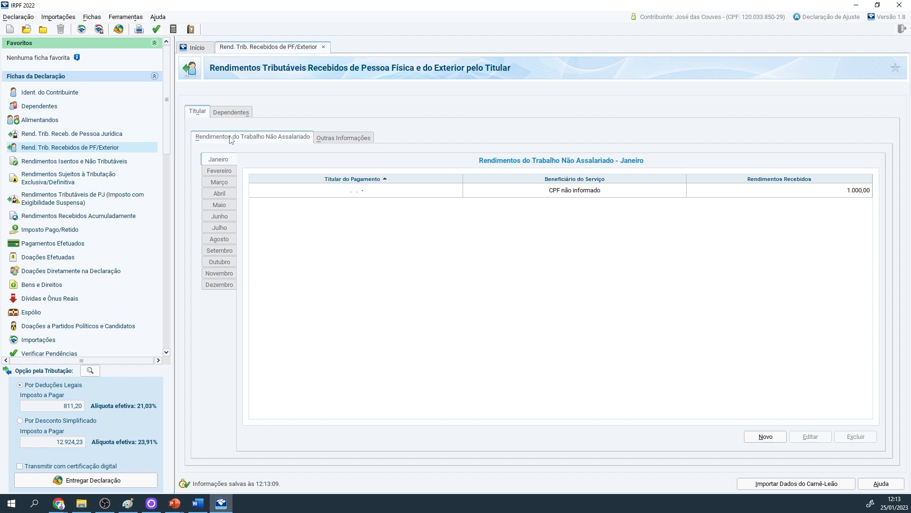
Add a January Trabalho Não Assalariado income of 1.000,00 with a partial payer CPF and beneficiary CPF não informado, and check Outras Informações.
{"action": "left_click", "coordinate": [765, 437]}
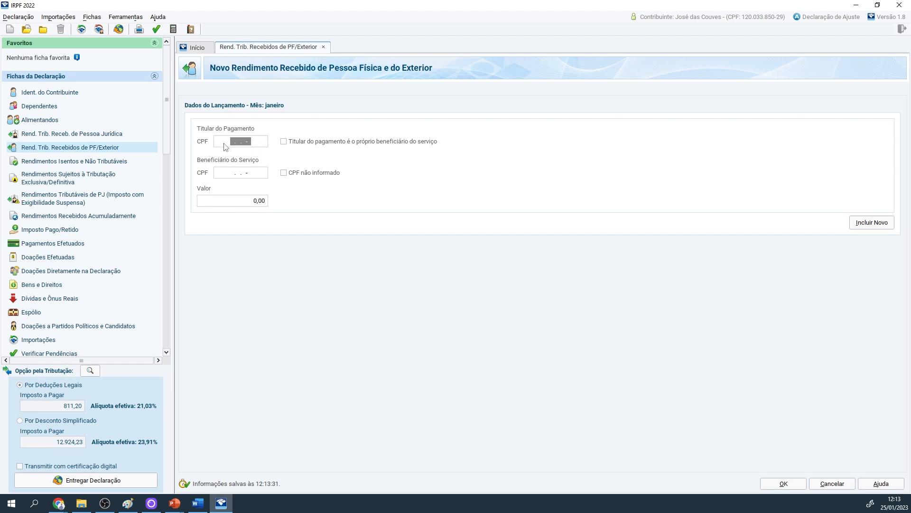
{"action": "type", "text": "133. . -"}
{"action": "left_click", "coordinate": [283, 173]}
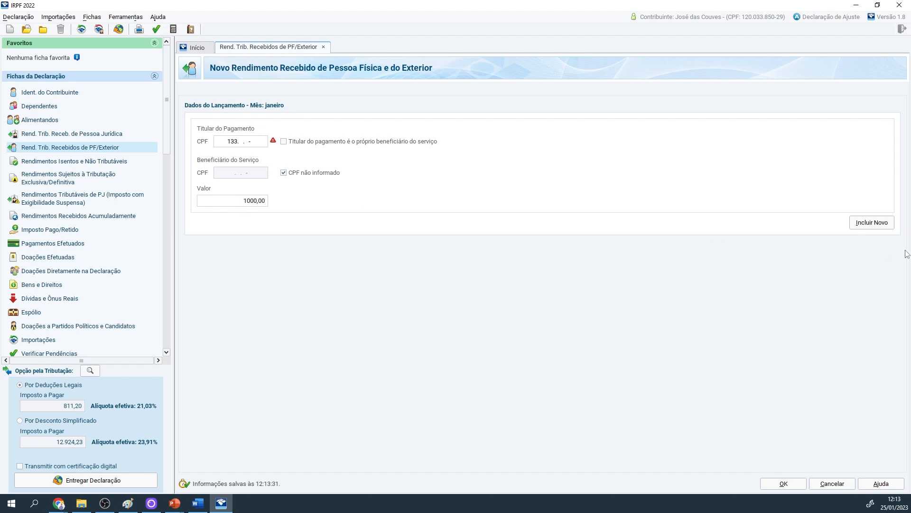
{"action": "left_click", "coordinate": [782, 486]}
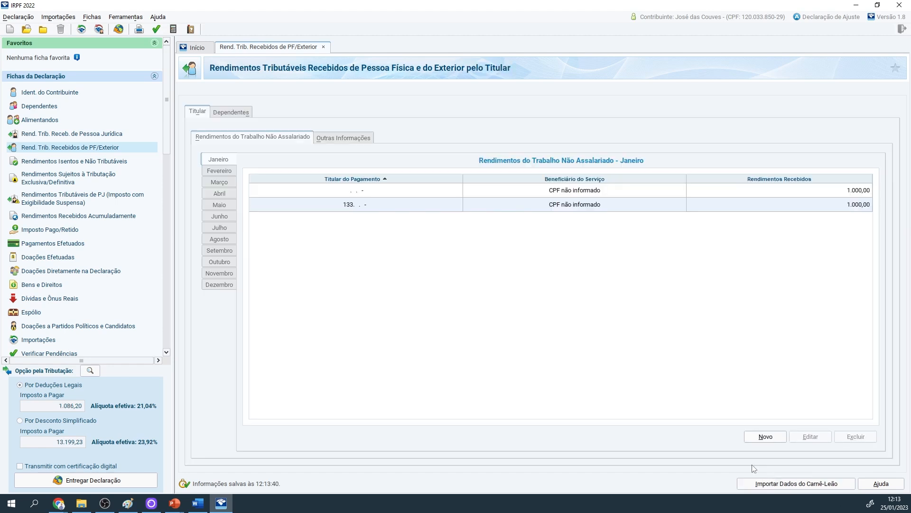
{"action": "left_click", "coordinate": [336, 137]}
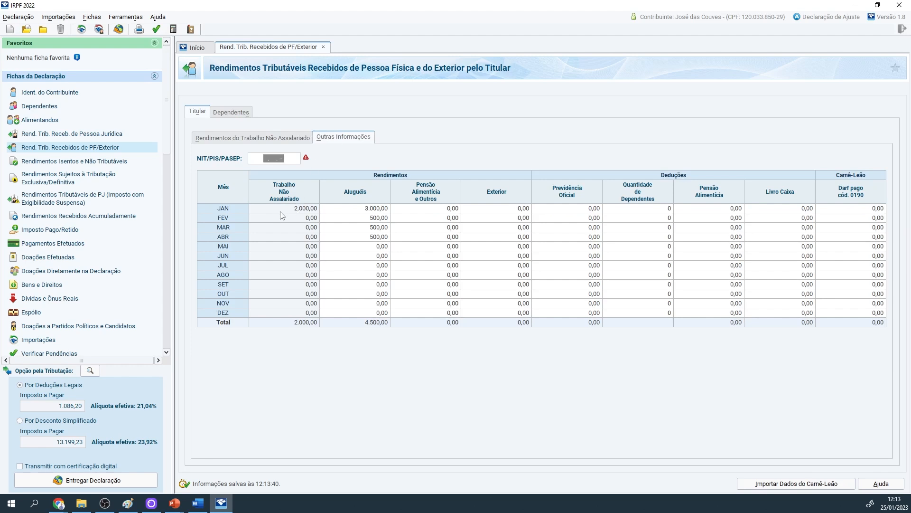
{"action": "left_click", "coordinate": [269, 138]}
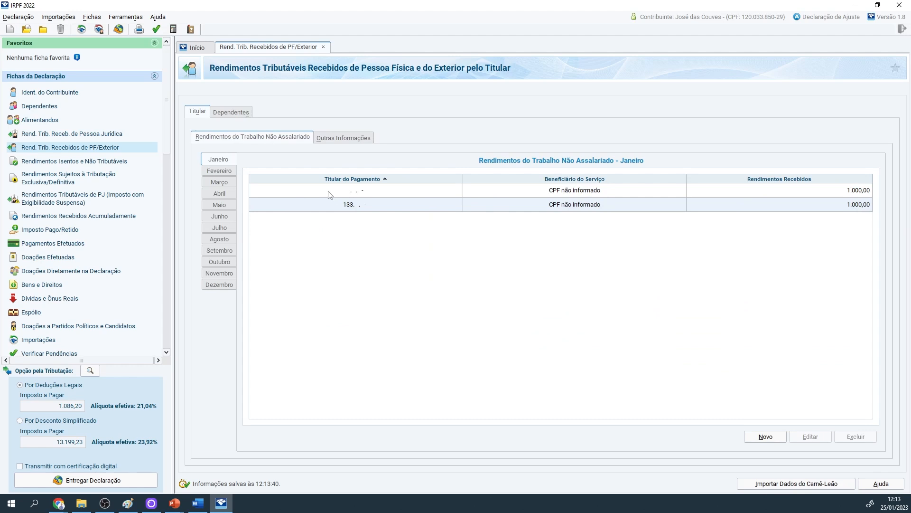
Delete the January income entry that has the partial payer CPF and review the monthly figures in Outras Informações.
{"action": "left_click", "coordinate": [347, 207]}
{"action": "left_click", "coordinate": [867, 440]}
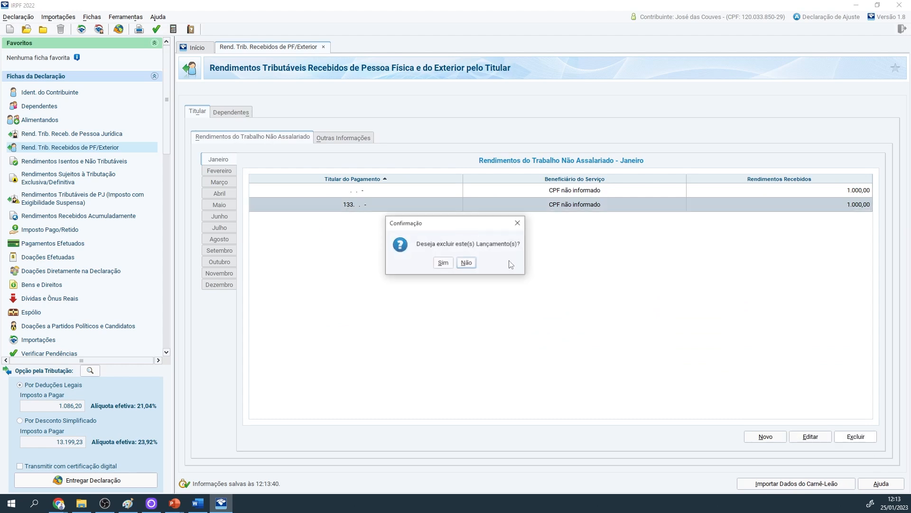
{"action": "left_click", "coordinate": [437, 261]}
{"action": "left_click", "coordinate": [340, 139]}
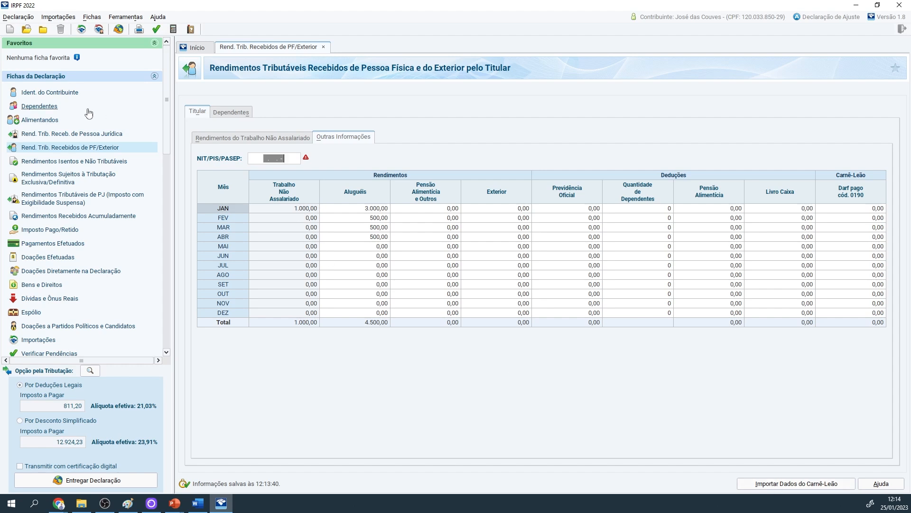
{"action": "left_click", "coordinate": [234, 139]}
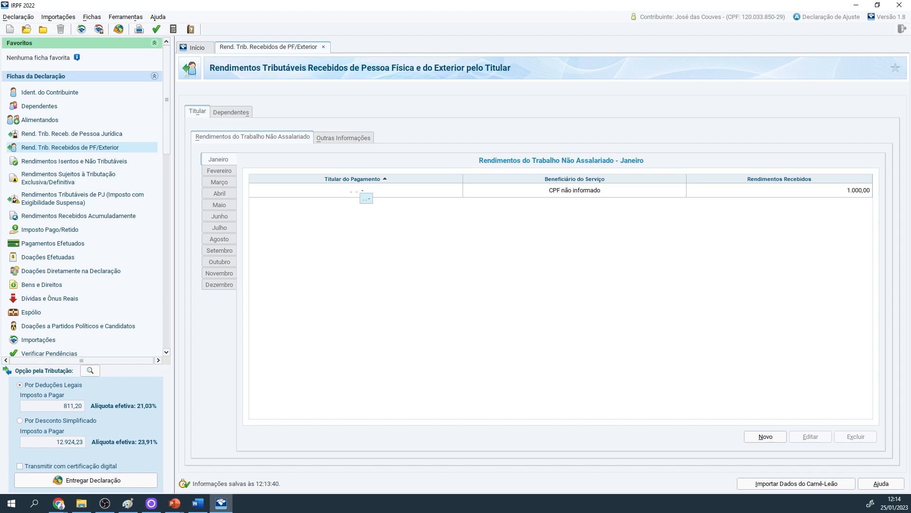
Add a Rendimentos Isentos e Não Tributáveis entry of type 24, passenger transport income up to 40%, with a value of 20.000,00.
{"action": "left_click", "coordinate": [65, 162]}
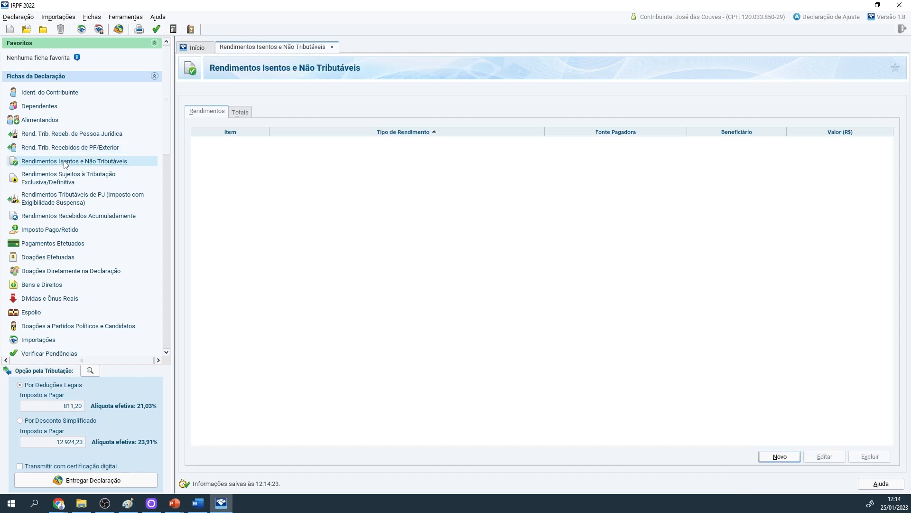
{"action": "left_click", "coordinate": [780, 457]}
{"action": "left_click", "coordinate": [586, 125]}
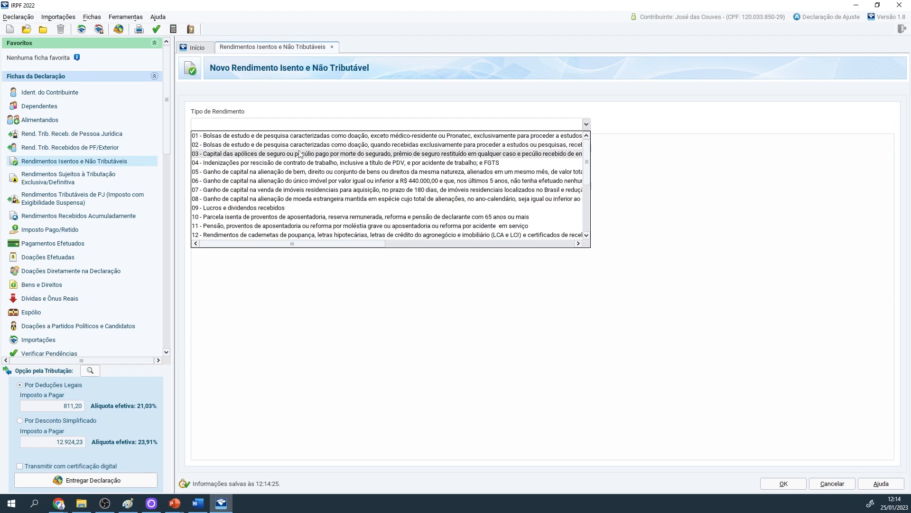
{"action": "scroll", "coordinate": [300, 154], "scroll_direction": "down", "scroll_amount": 3}
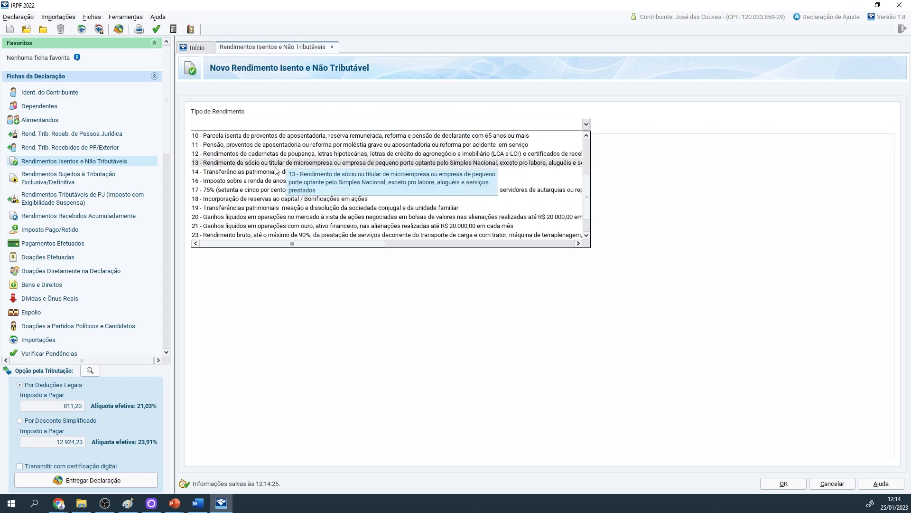
{"action": "scroll", "coordinate": [275, 170], "scroll_direction": "down", "scroll_amount": 2}
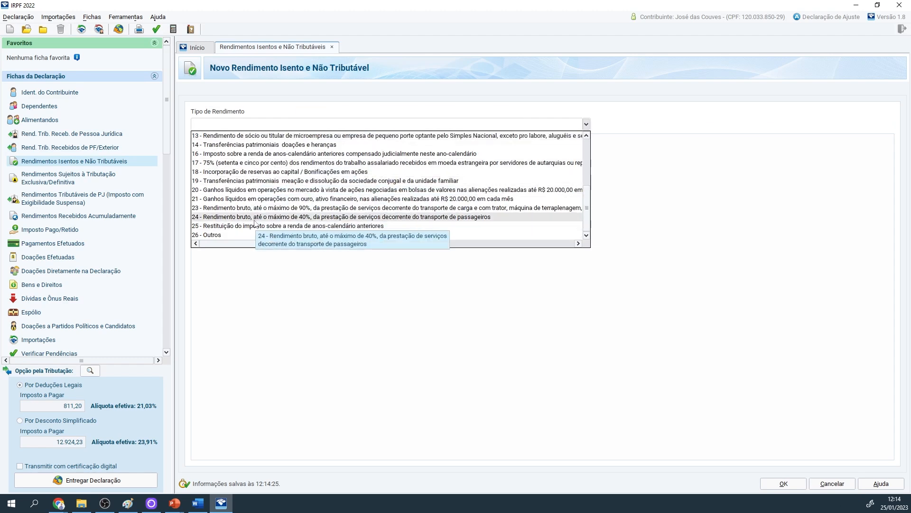
{"action": "left_click", "coordinate": [305, 218]}
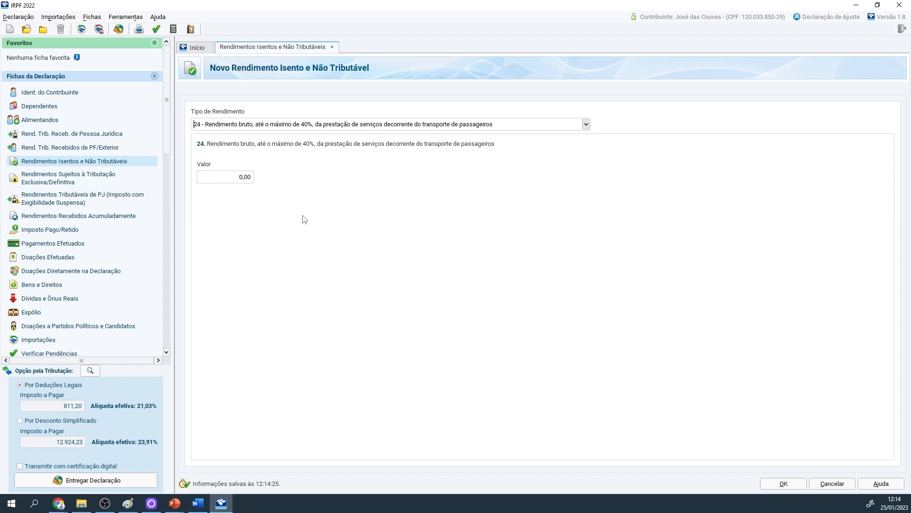
{"action": "left_click", "coordinate": [235, 176]}
{"action": "type", "text": "20000"}
{"action": "left_click", "coordinate": [781, 483]}
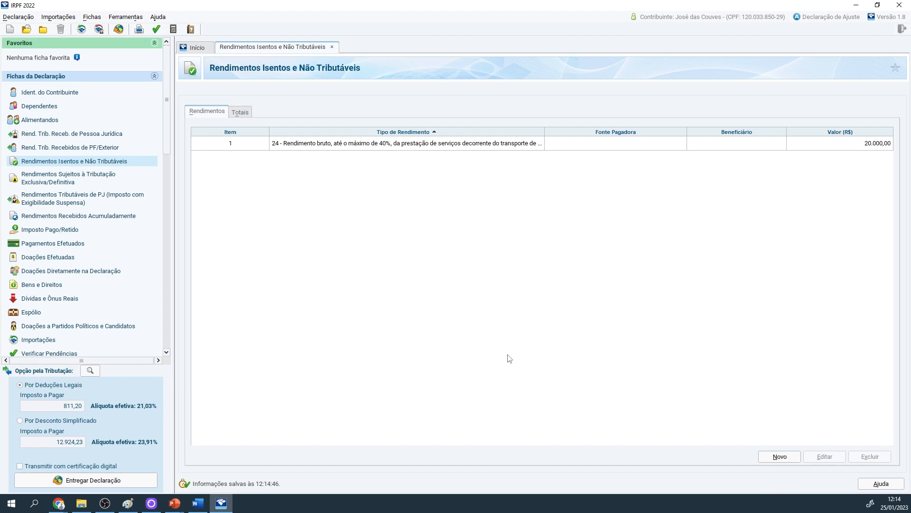